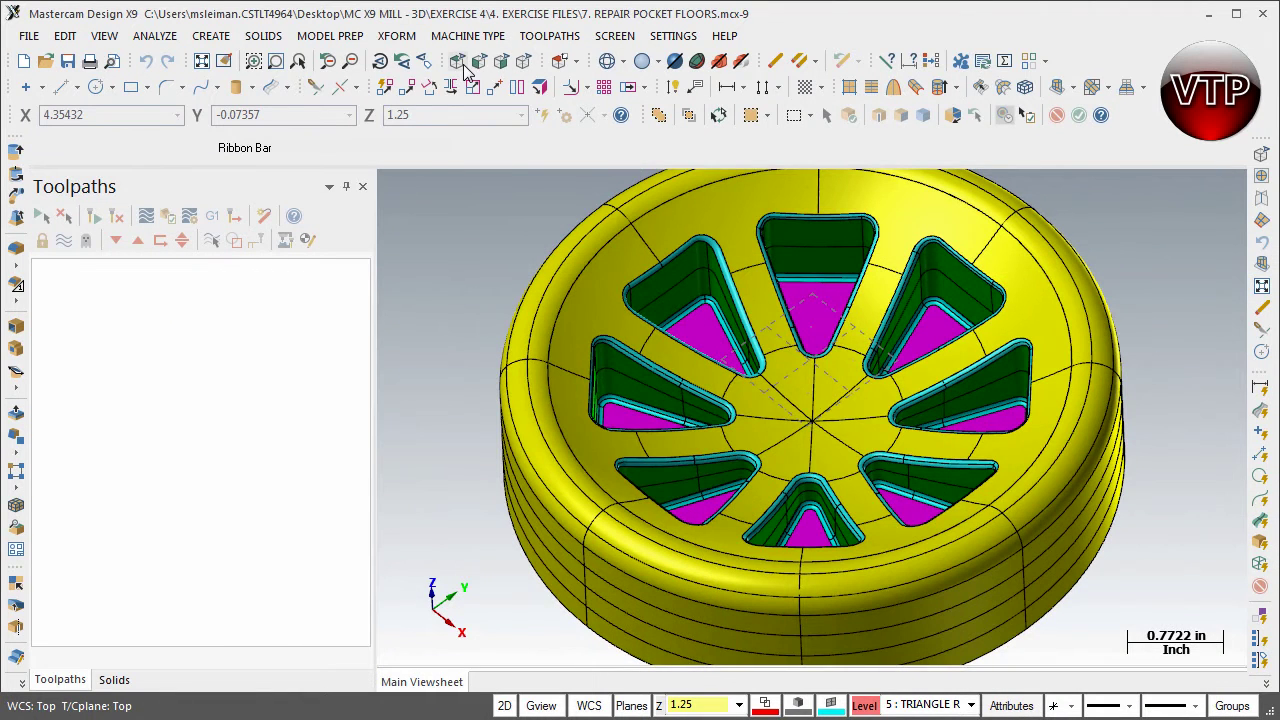
In the top view, start a center-point circle with the construction depth Z set to 1.5.
left_click(458, 62)
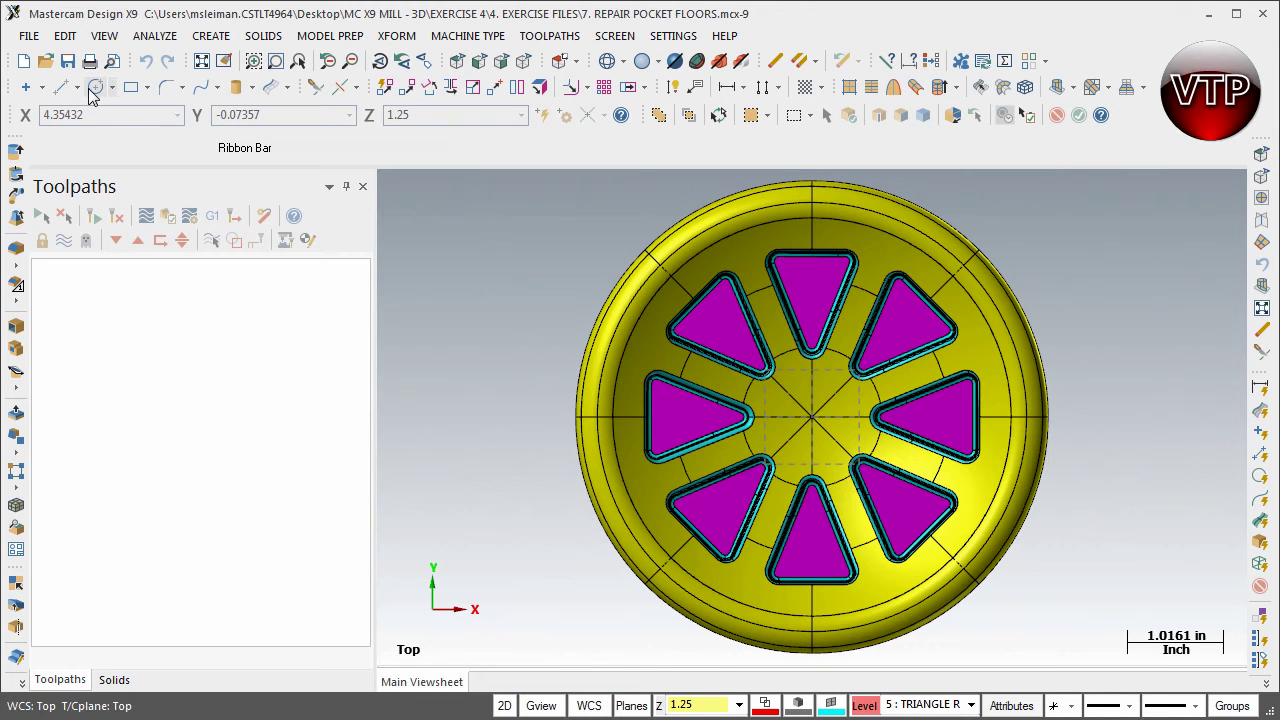
left_click(94, 88)
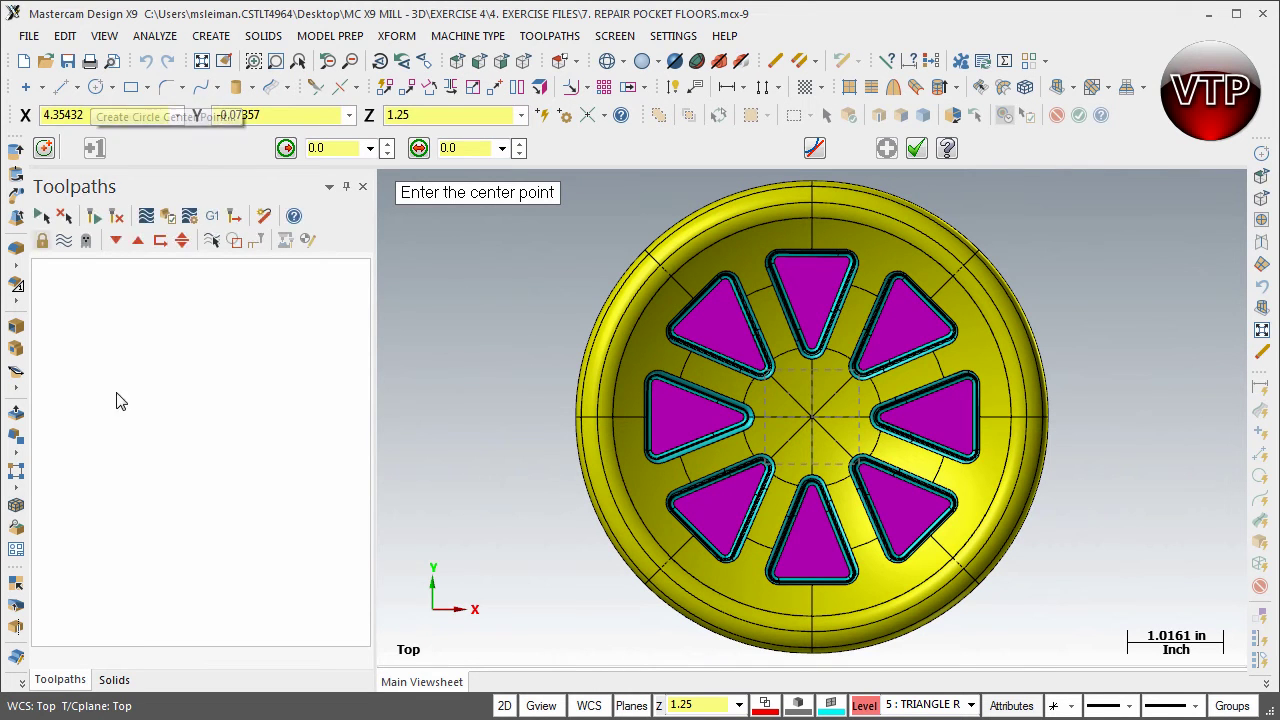
left_click(686, 710)
type("15.0")
type("1.")
key("Return")
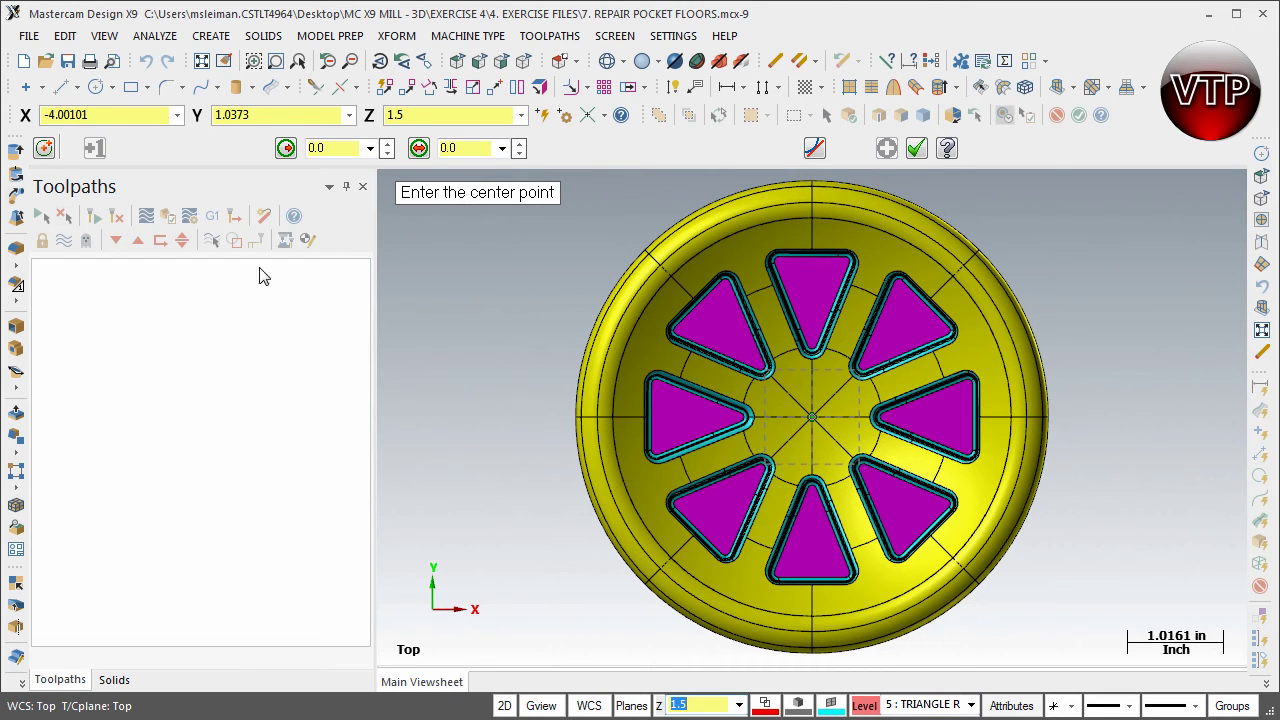
Create a circle centered at X 4.0, Y 0.0 with a radius of 2.0.
left_click(103, 115)
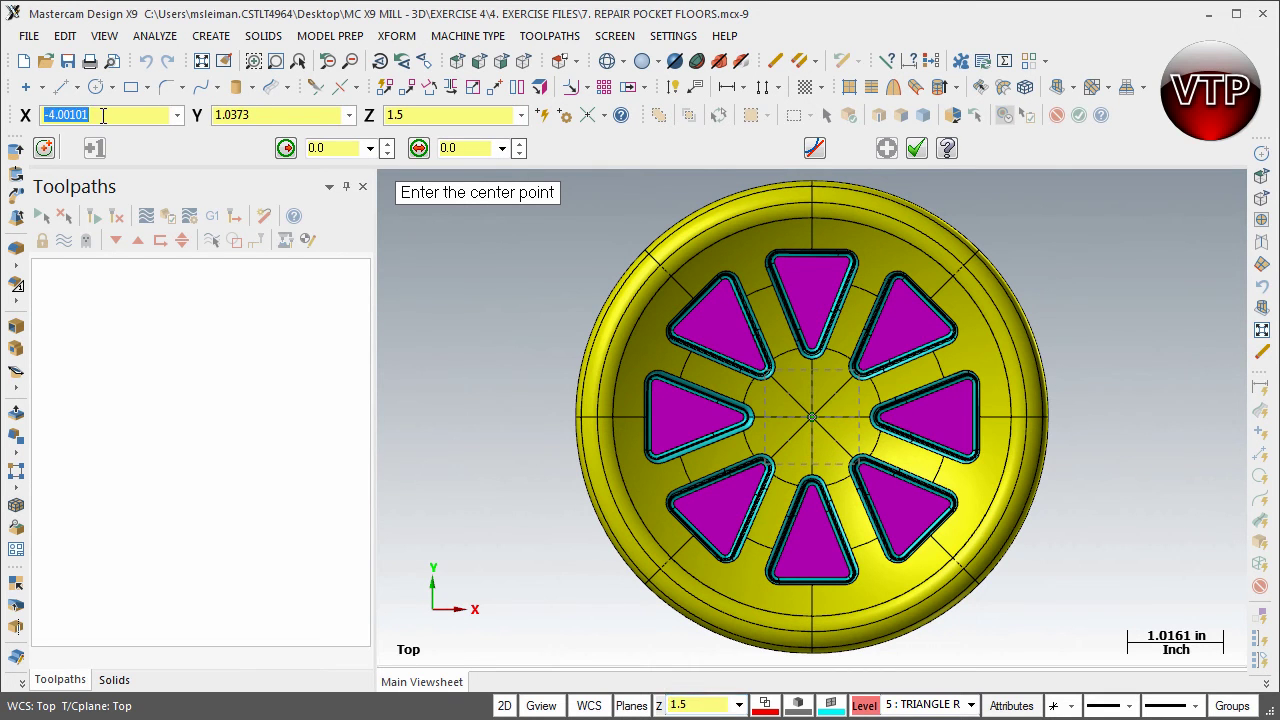
type("4.0")
key("Tab")
type("0.0")
key("Tab")
key("Return")
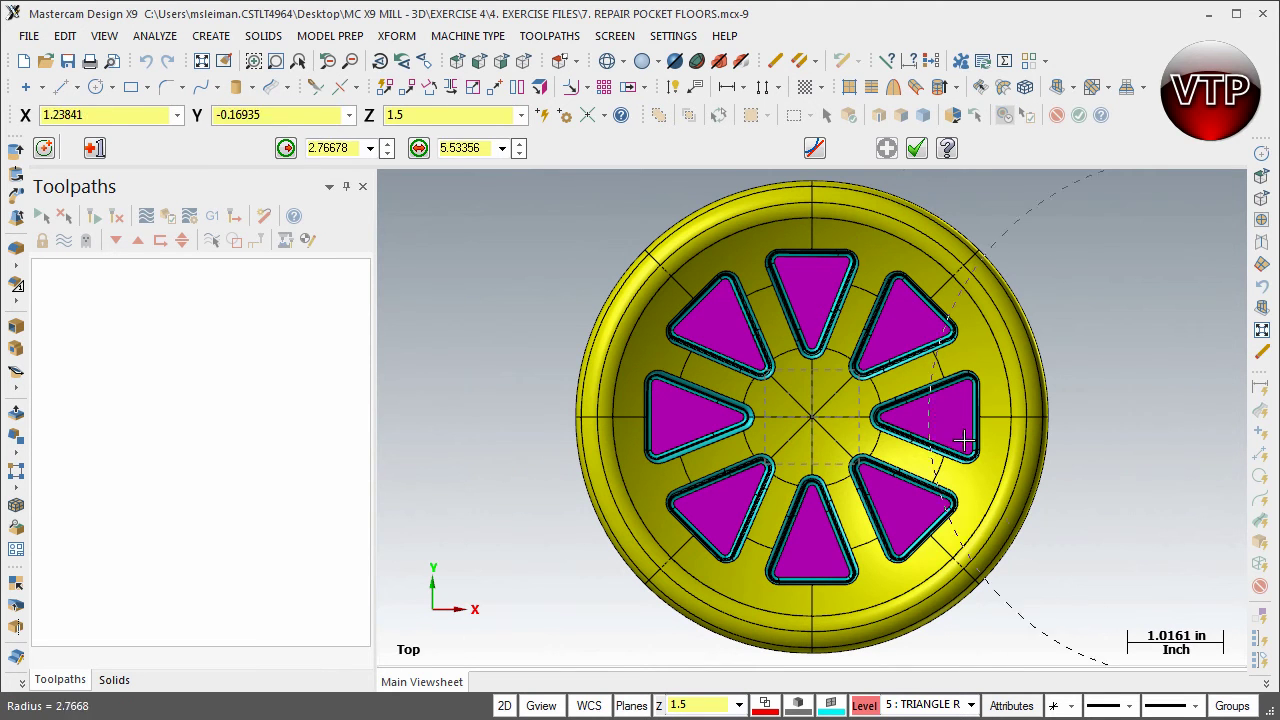
left_click(1105, 452)
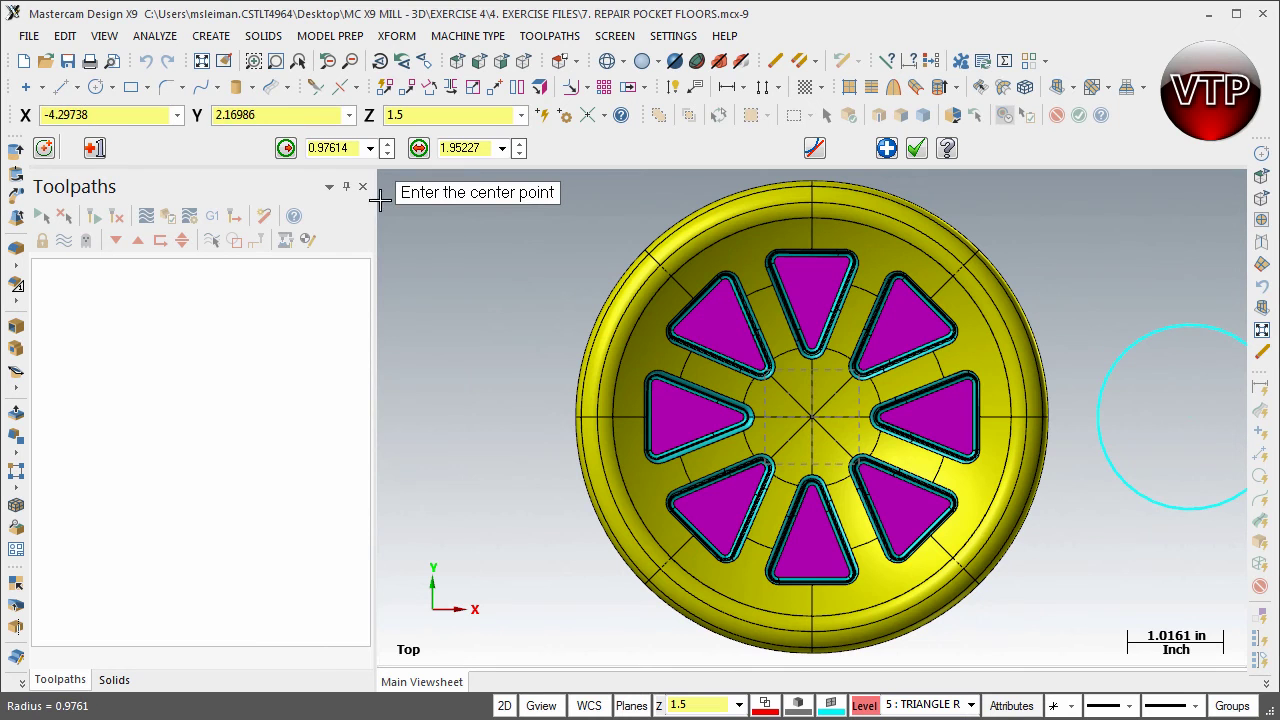
left_click(340, 148)
type("2")
key("Return")
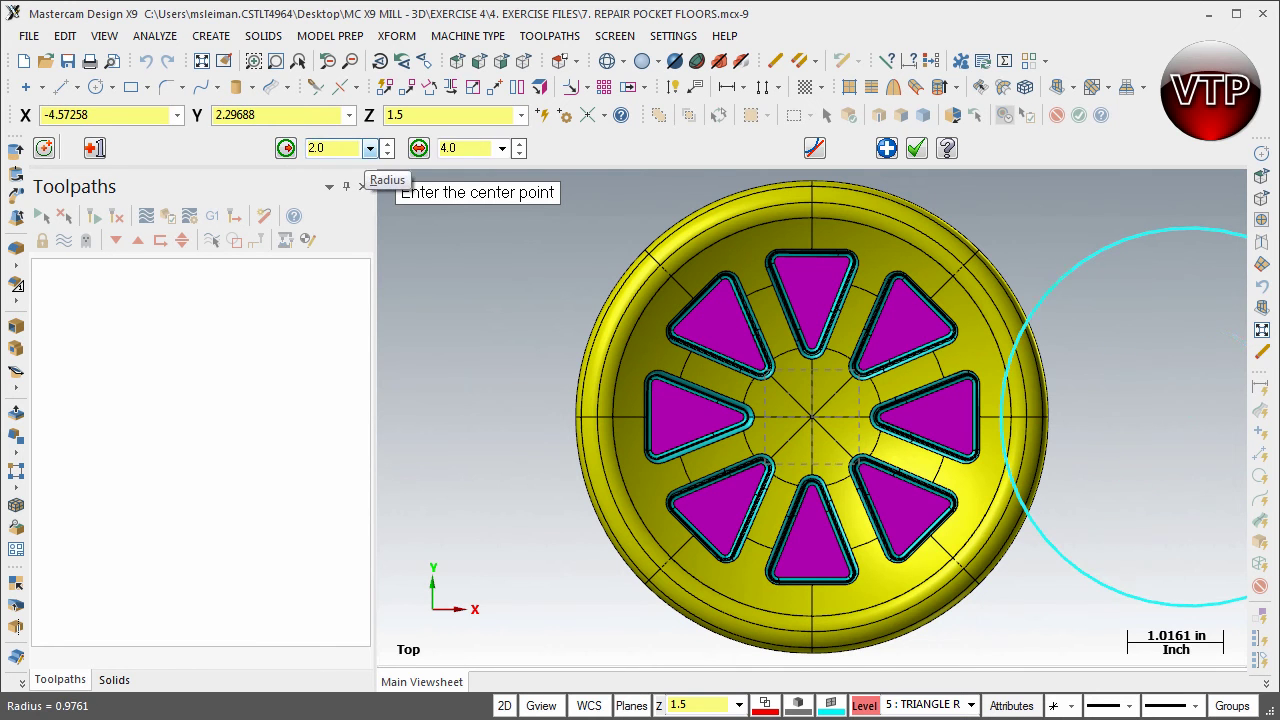
left_click(887, 148)
left_click(916, 148)
Rotate-copy the circle around the origin to make 5 copies at 60° between them, and clear the result colors.
scroll(931, 287, "down", 1)
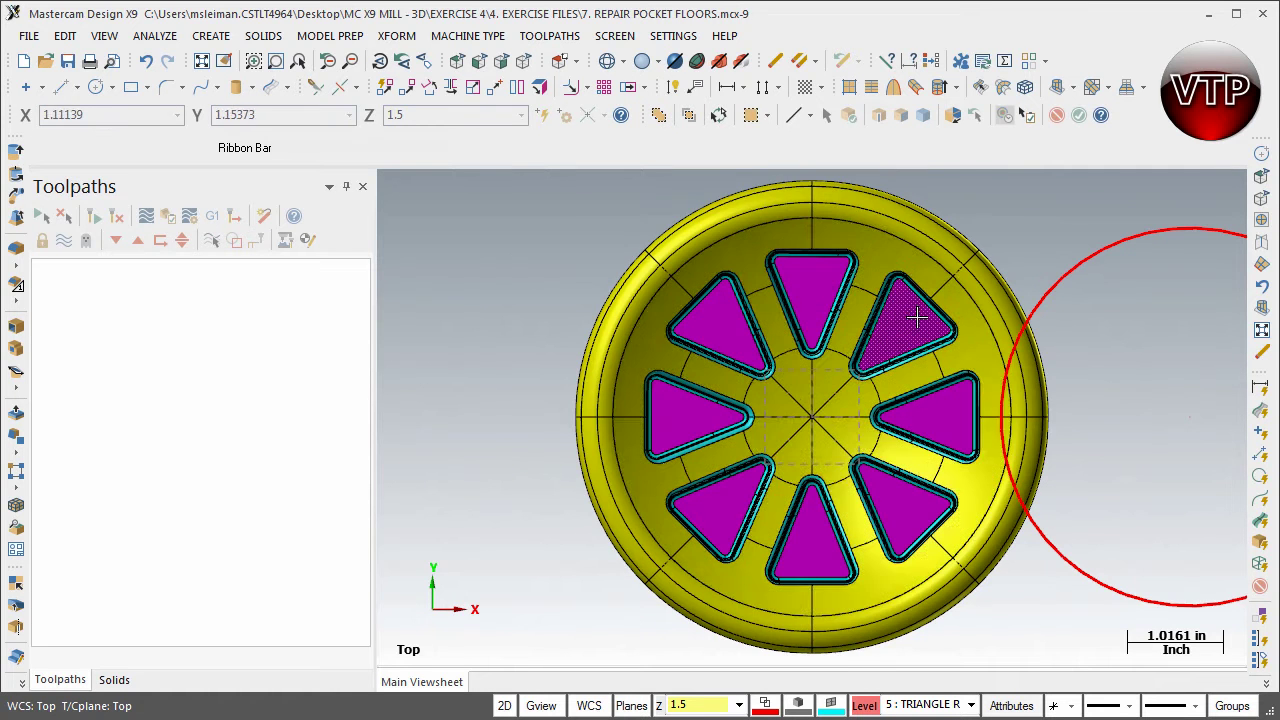
scroll(1074, 434, "down", 1)
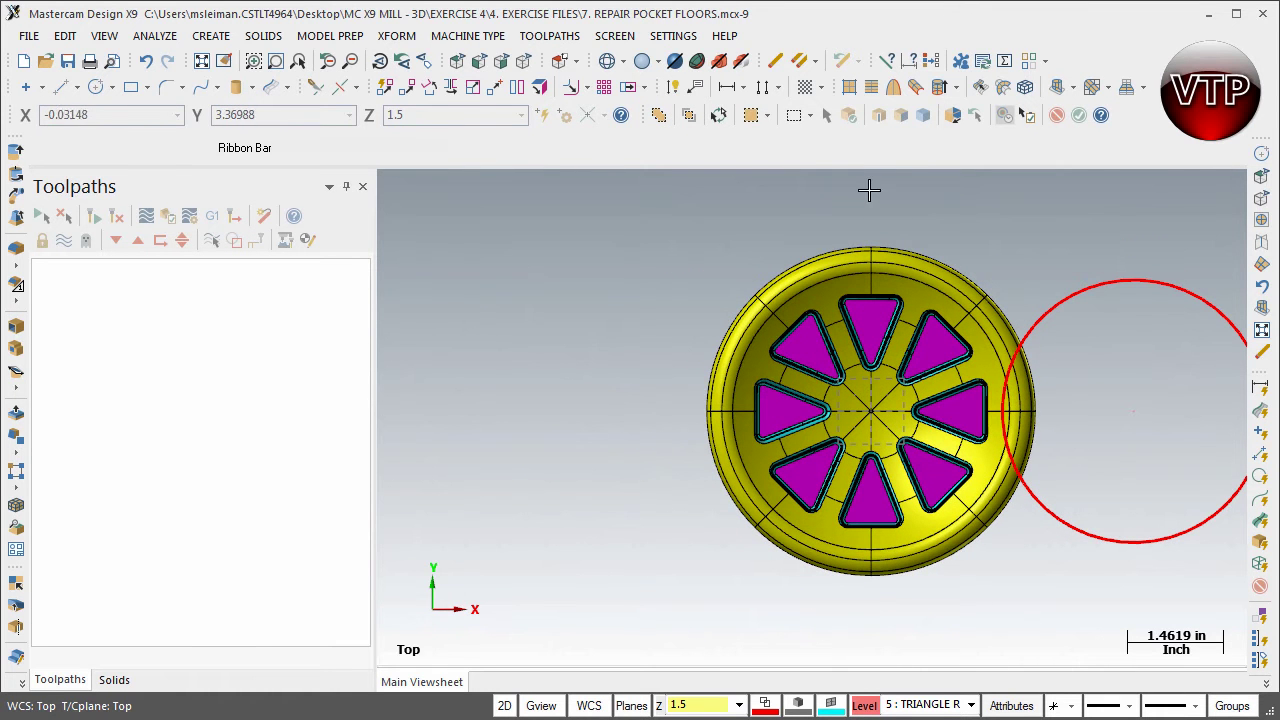
left_click(429, 87)
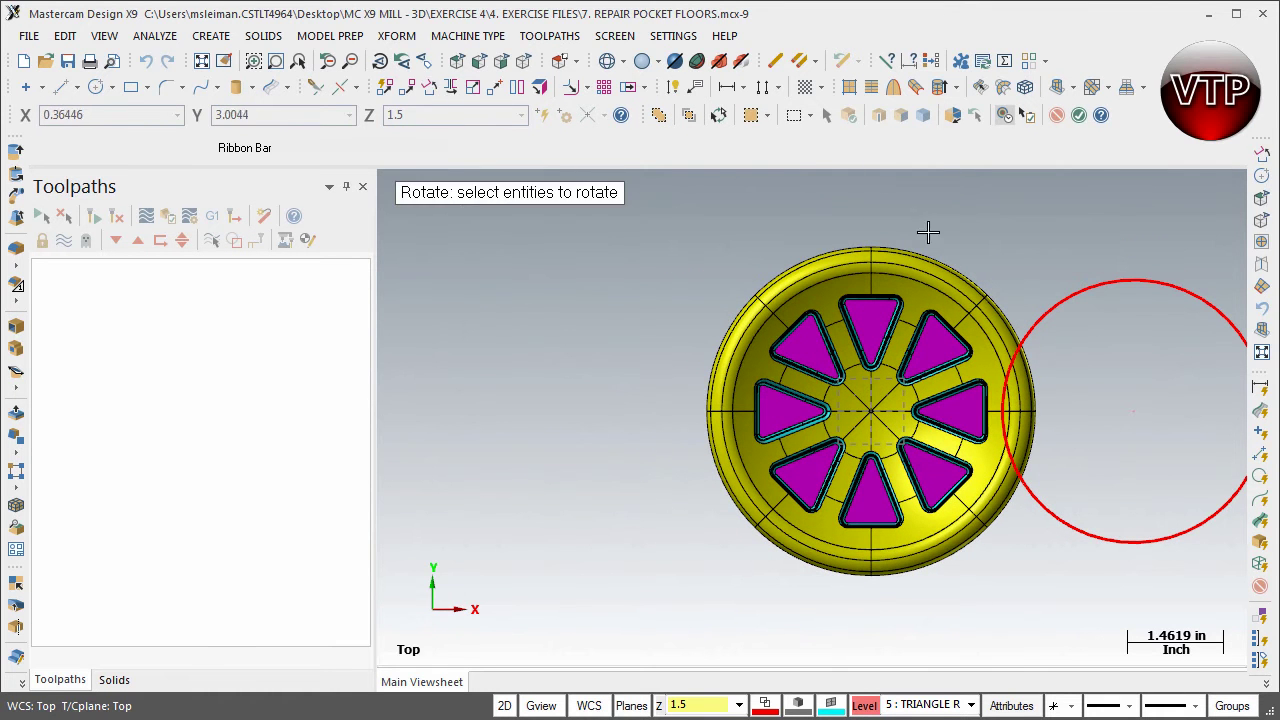
left_click(1058, 297)
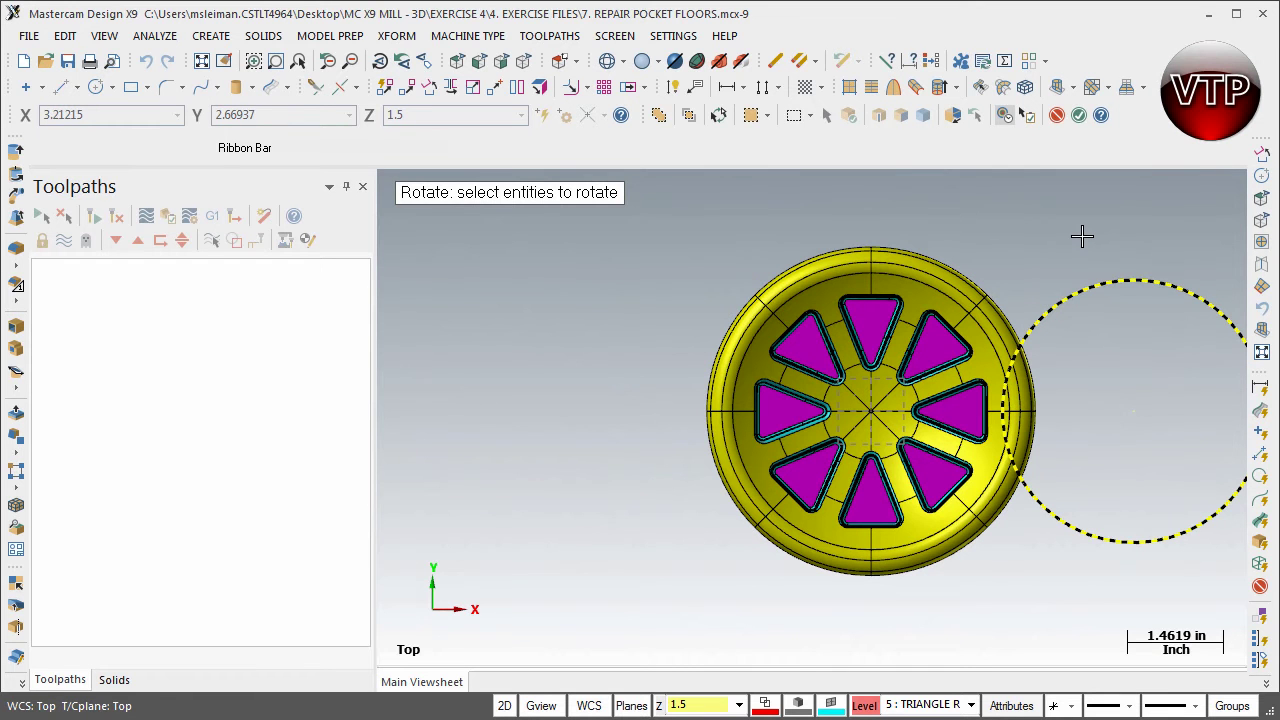
key("Return")
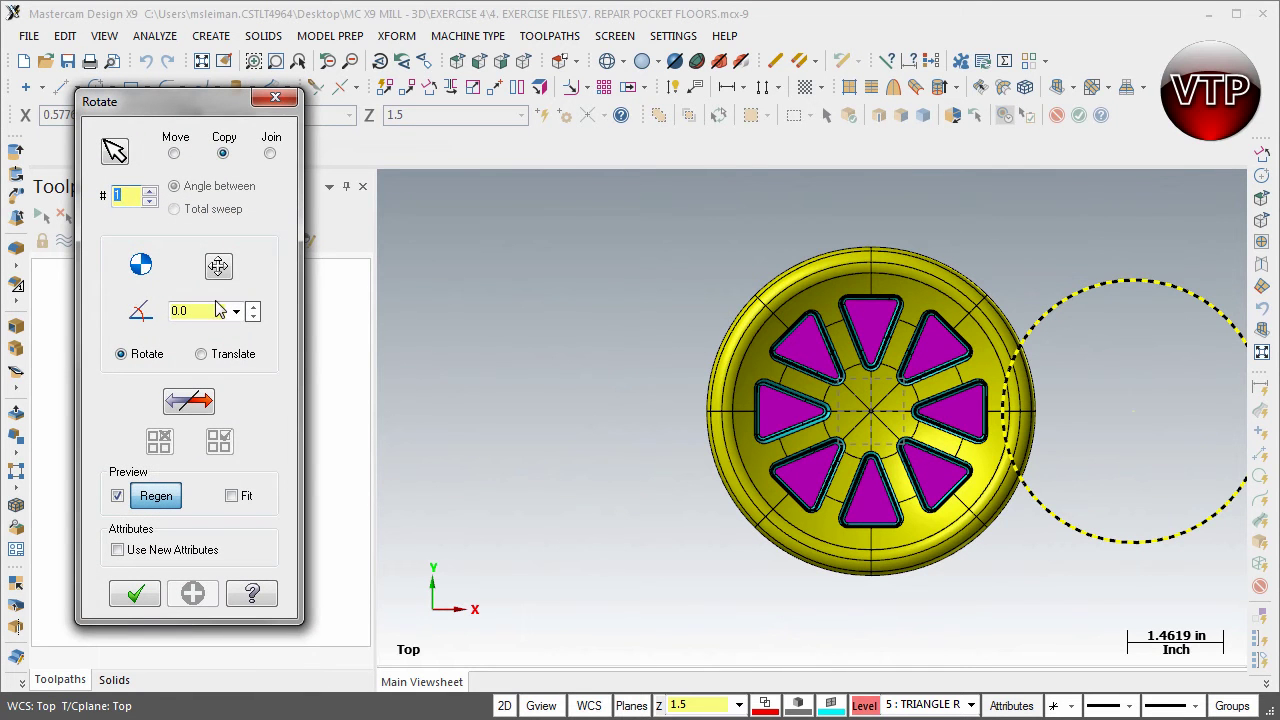
left_click(207, 312)
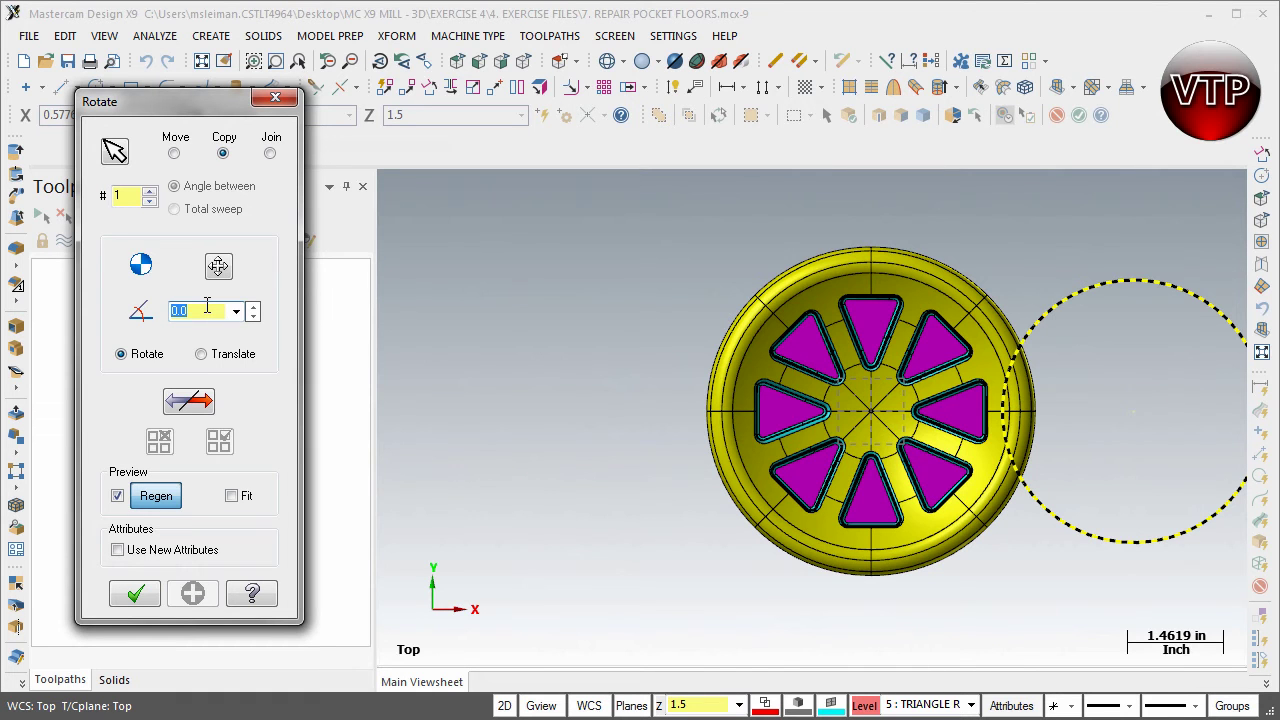
type("60")
key("Tab")
left_click(149, 191)
left_click(149, 191)
left_click(149, 191)
left_click(149, 191)
scroll(810, 394, "down", 1)
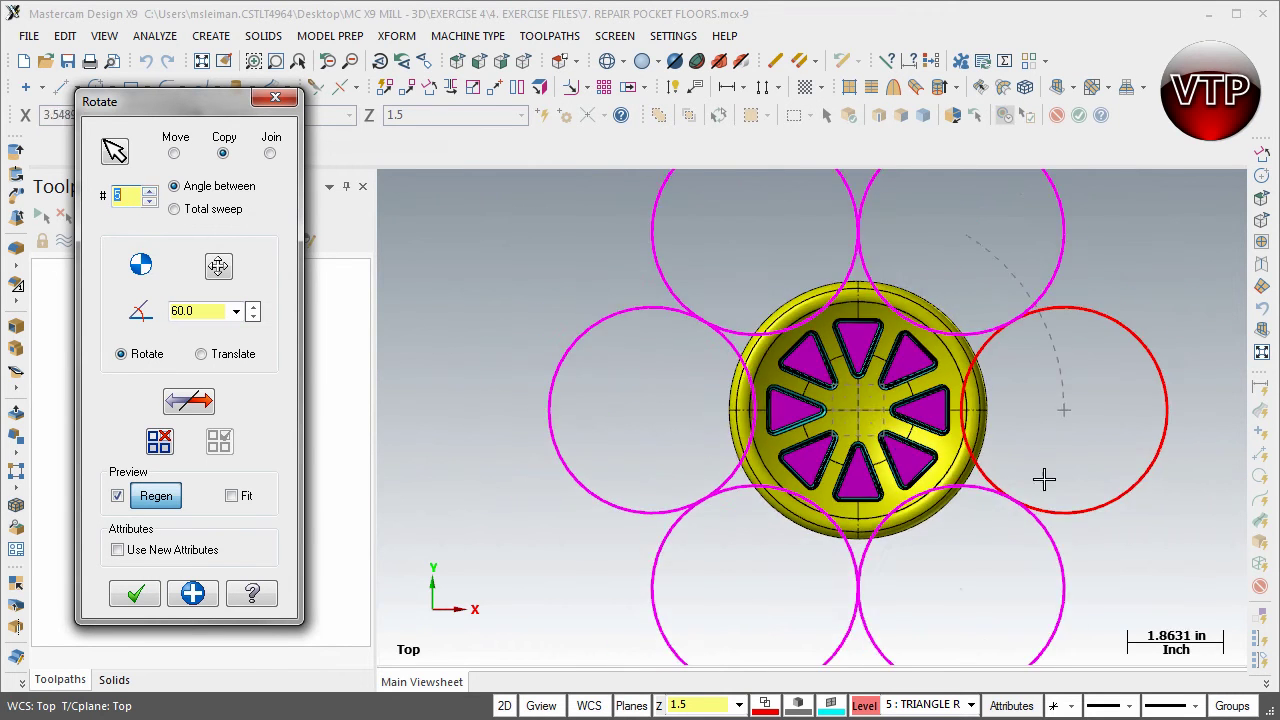
scroll(1058, 475, "down", 1)
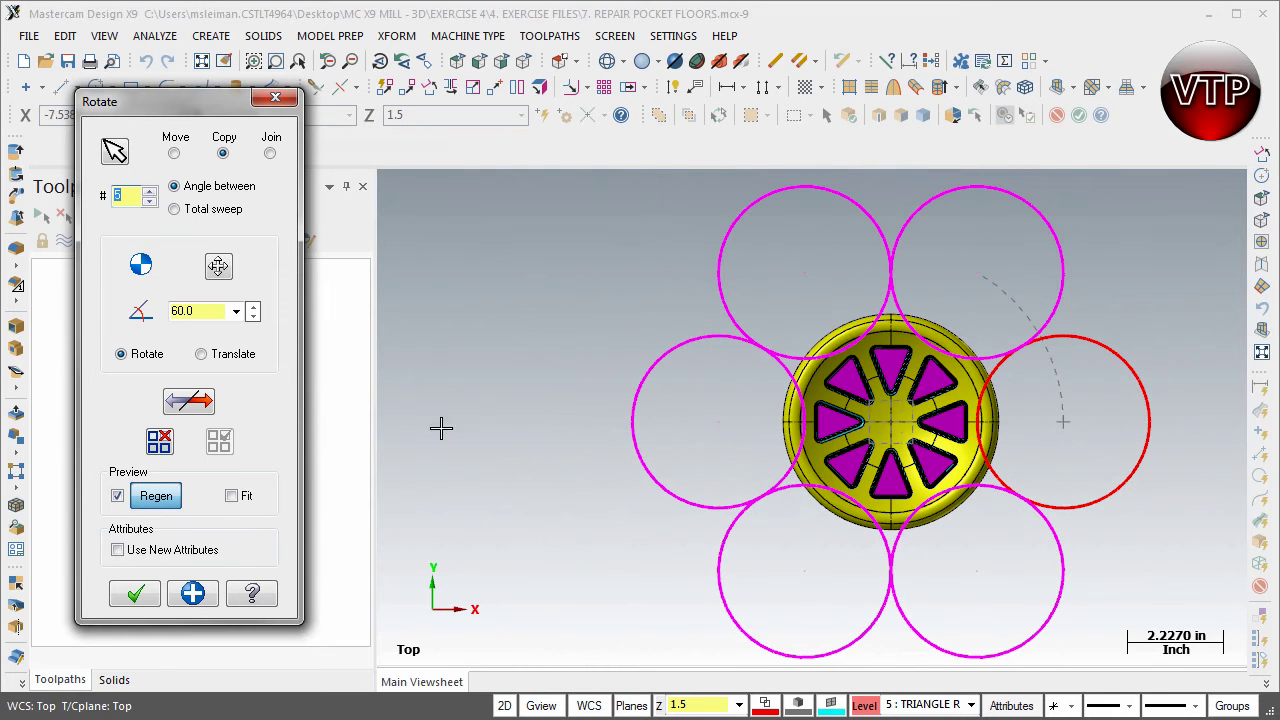
left_click(140, 598)
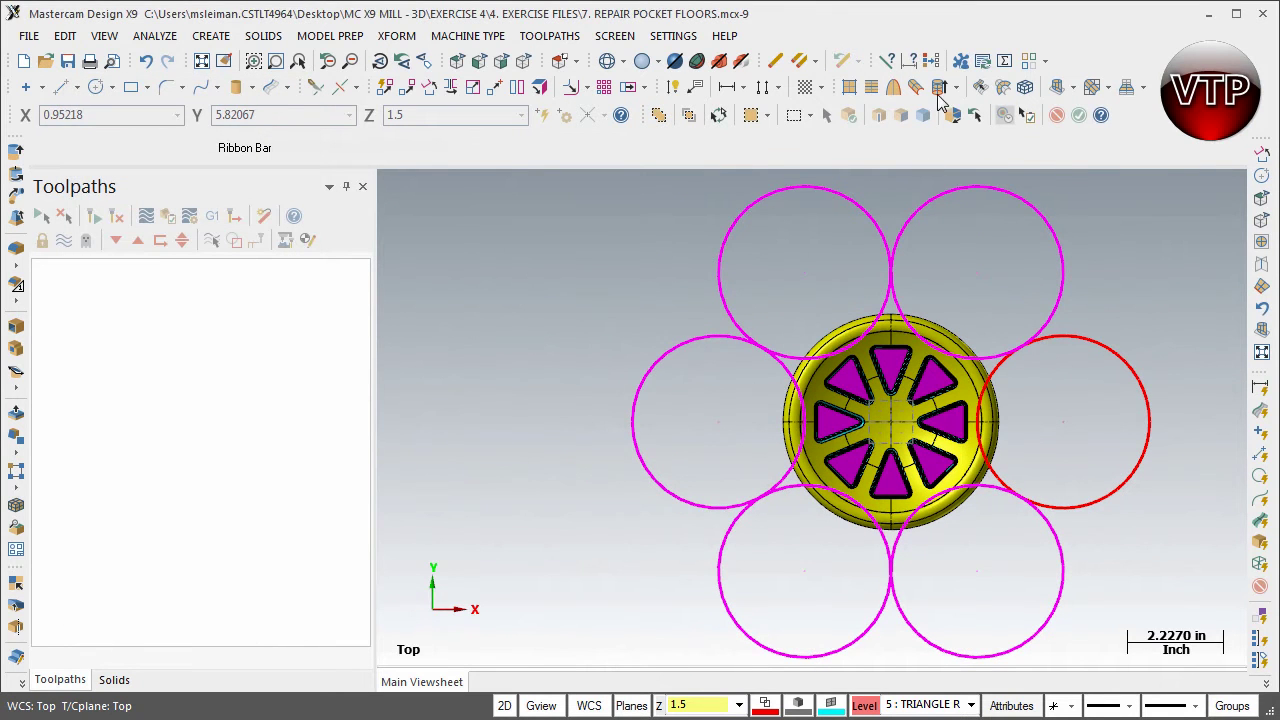
left_click(940, 88)
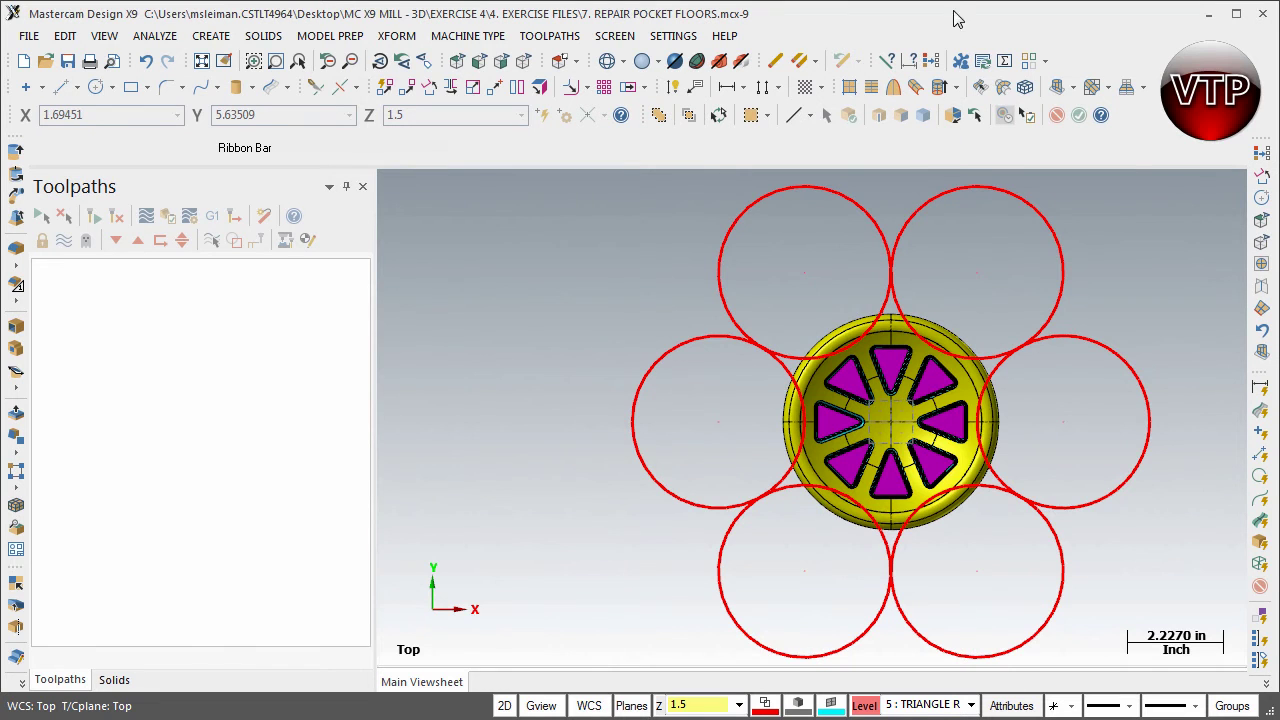
Create a circle centered on the origin with a radius of 2.75 around the wheel.
scroll(915, 385, "down", 1)
scroll(945, 430, "up", 1)
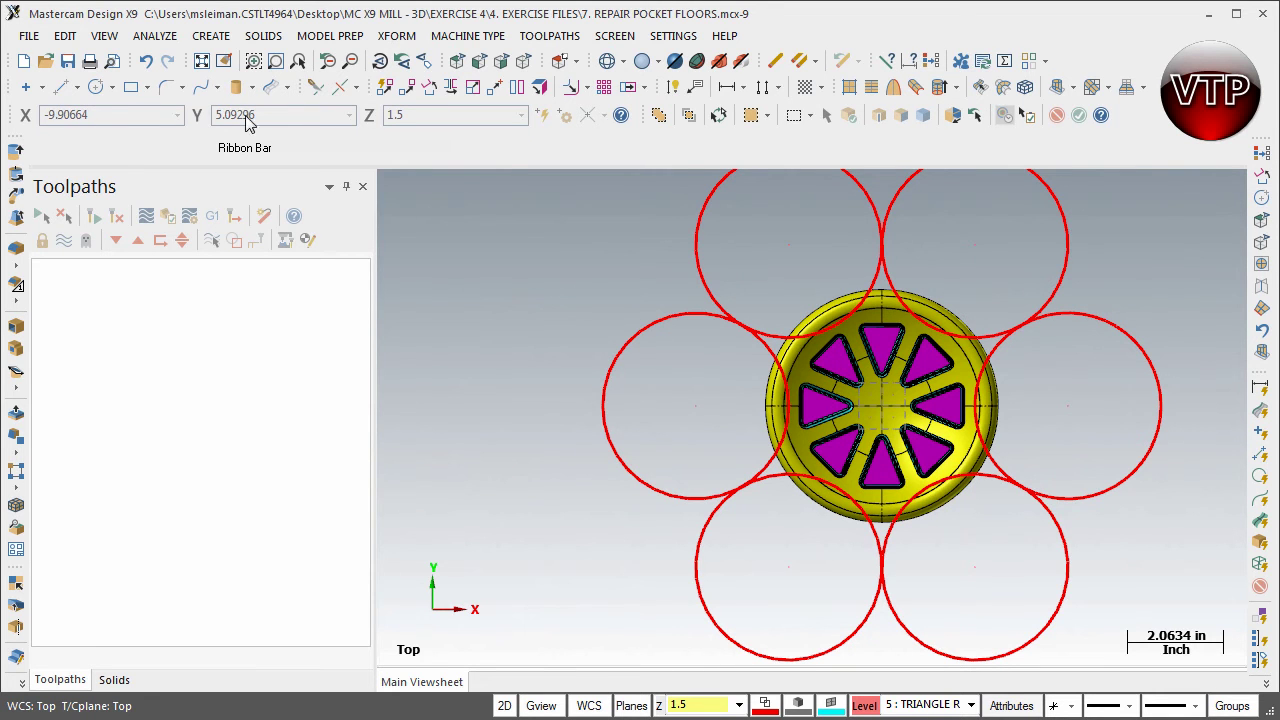
left_click(96, 88)
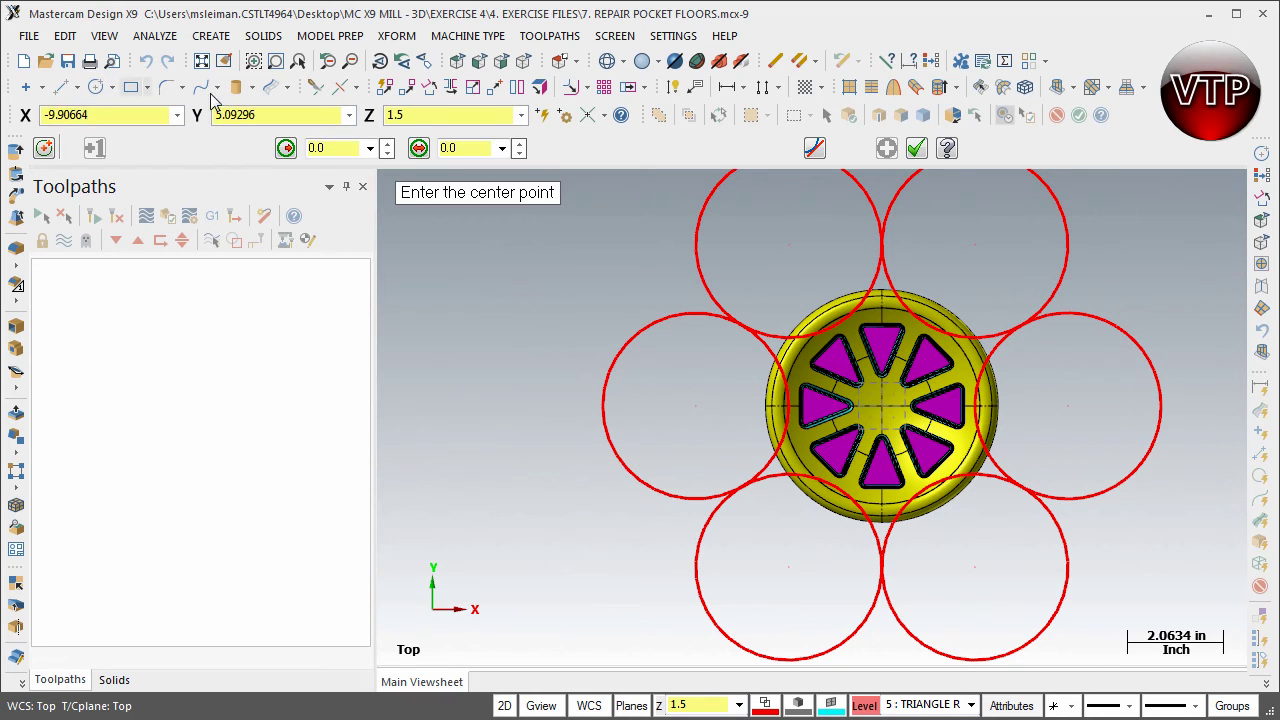
left_click(906, 427)
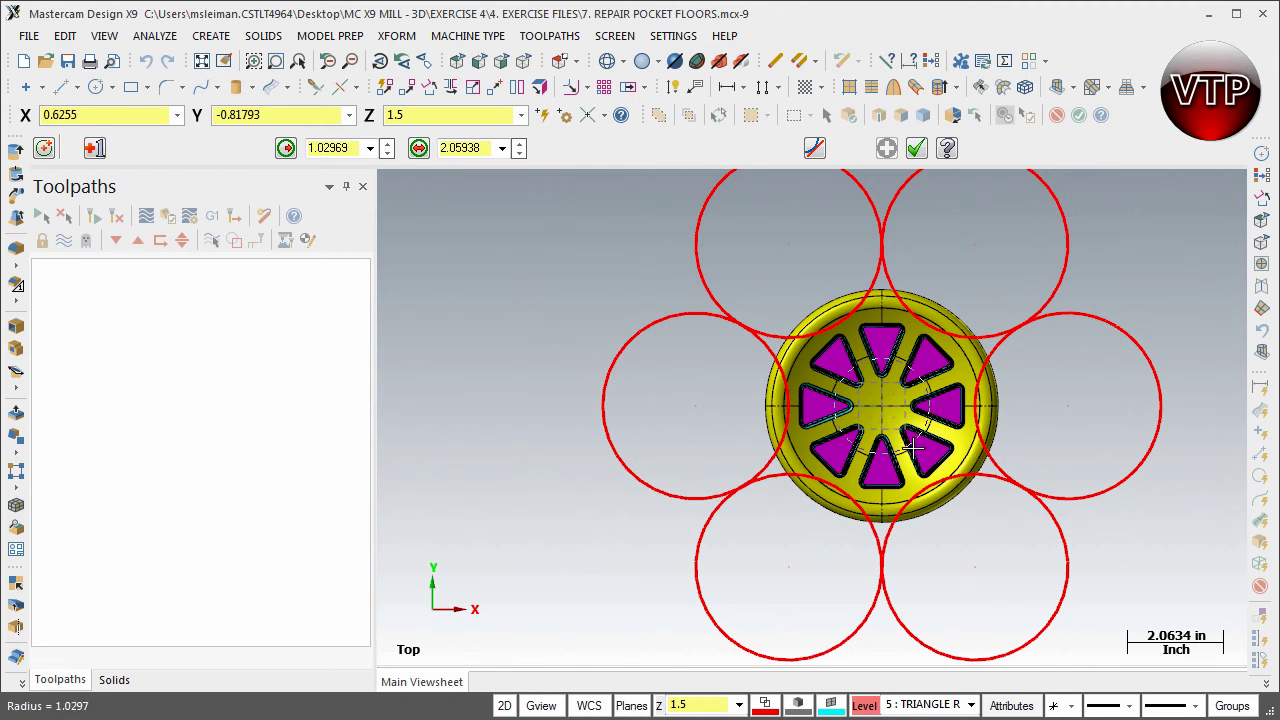
left_click(984, 538)
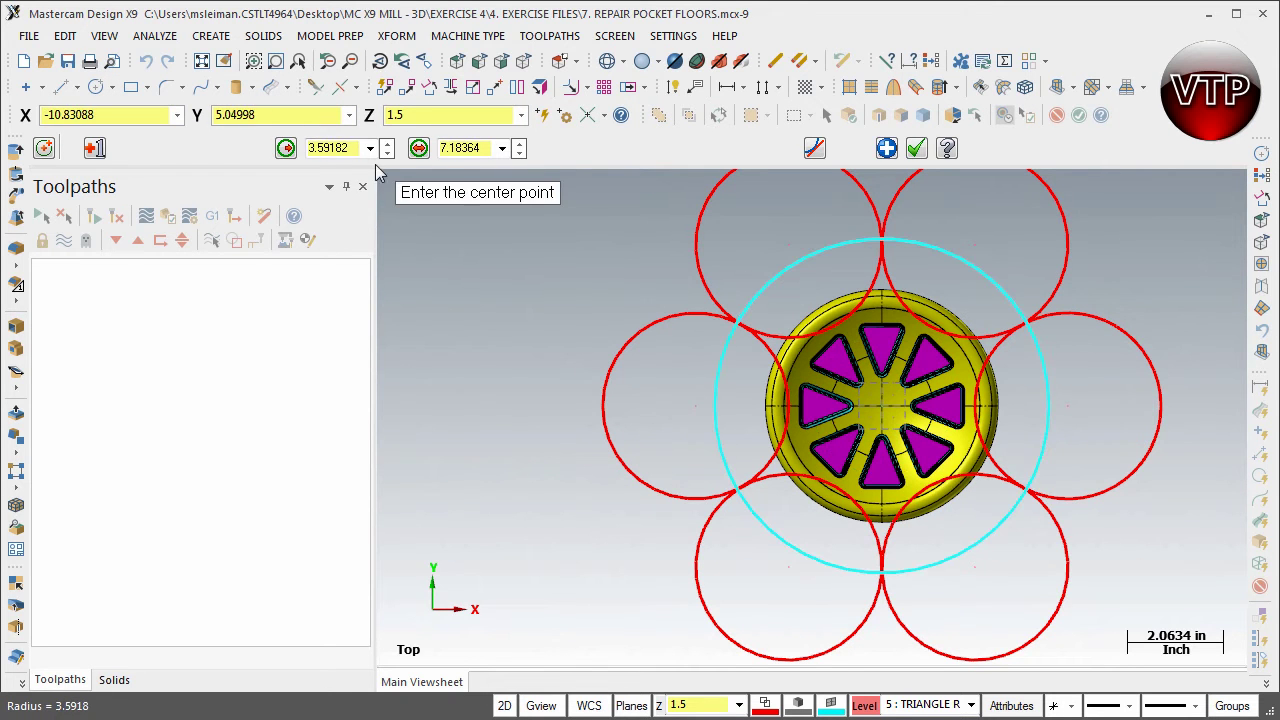
left_click(328, 149)
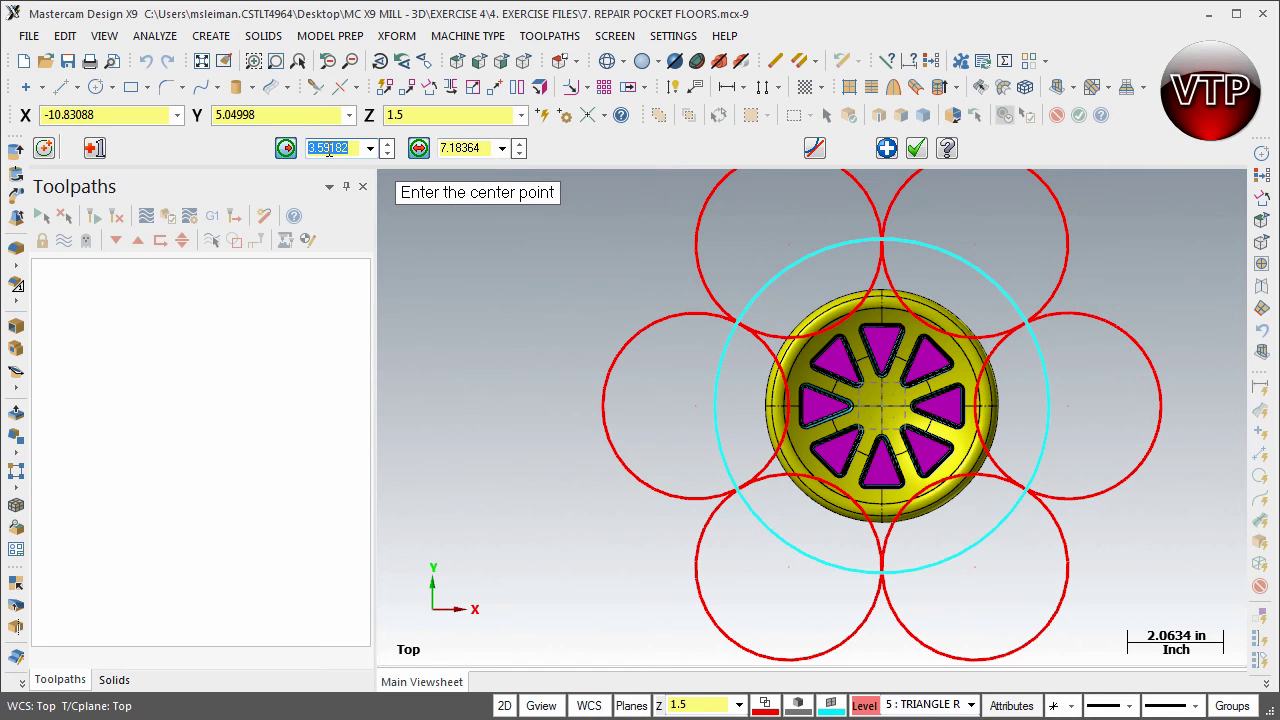
type("2.75")
key("Return")
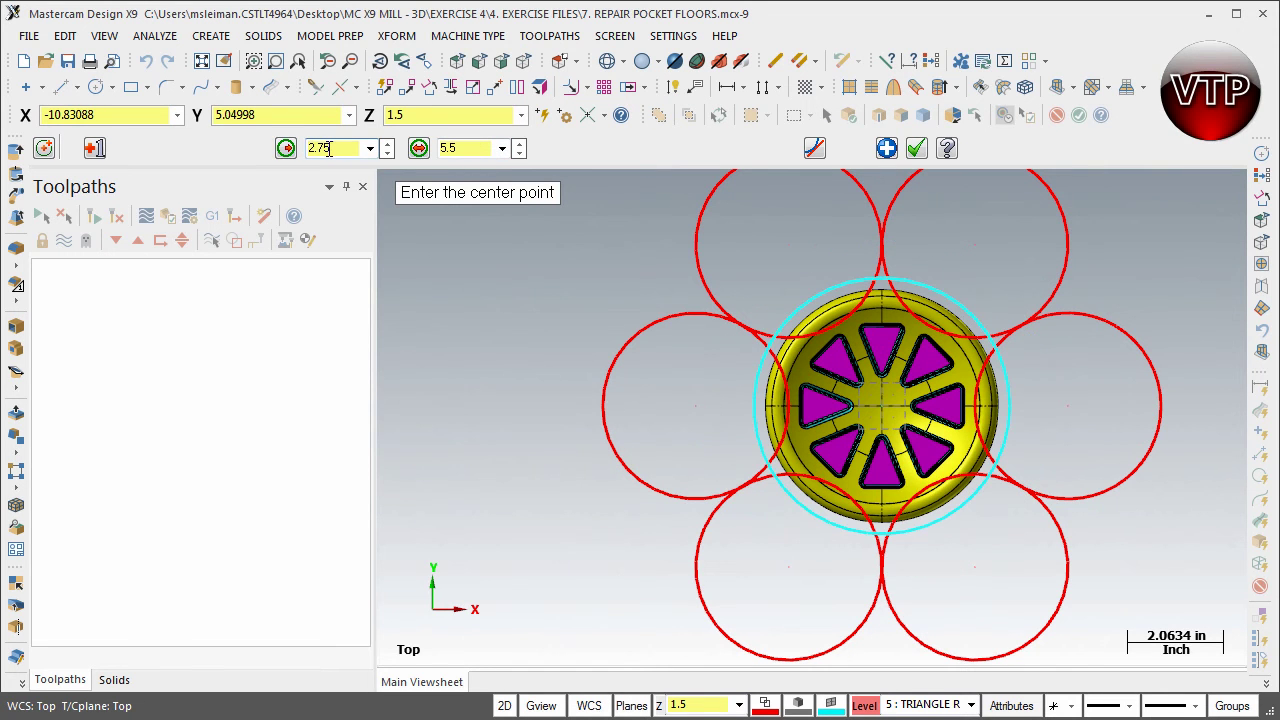
left_click(916, 148)
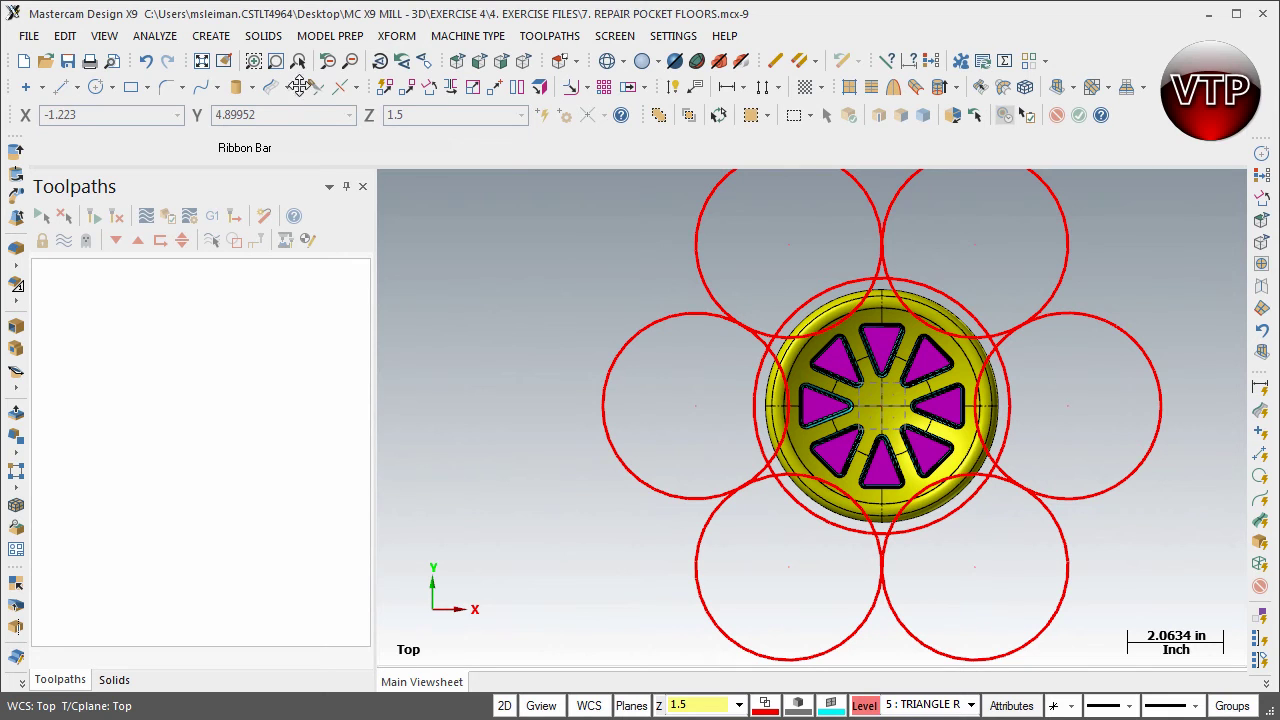
Use divide/delete to remove the large outer portions of the six surrounding circles, keeping the arcs nearest the wheel.
left_click(314, 87)
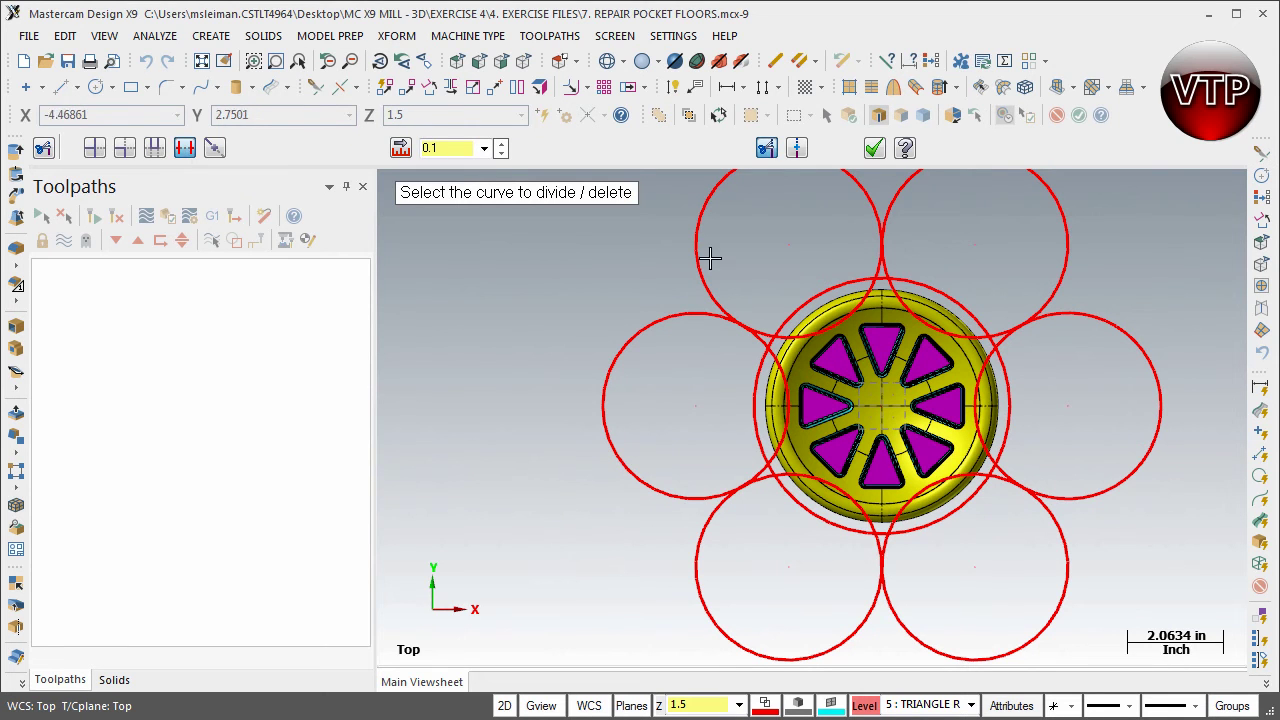
left_click(862, 195)
left_click(709, 263)
left_click(695, 311)
left_click(705, 529)
left_click(880, 570)
left_click(879, 585)
left_click(1108, 485)
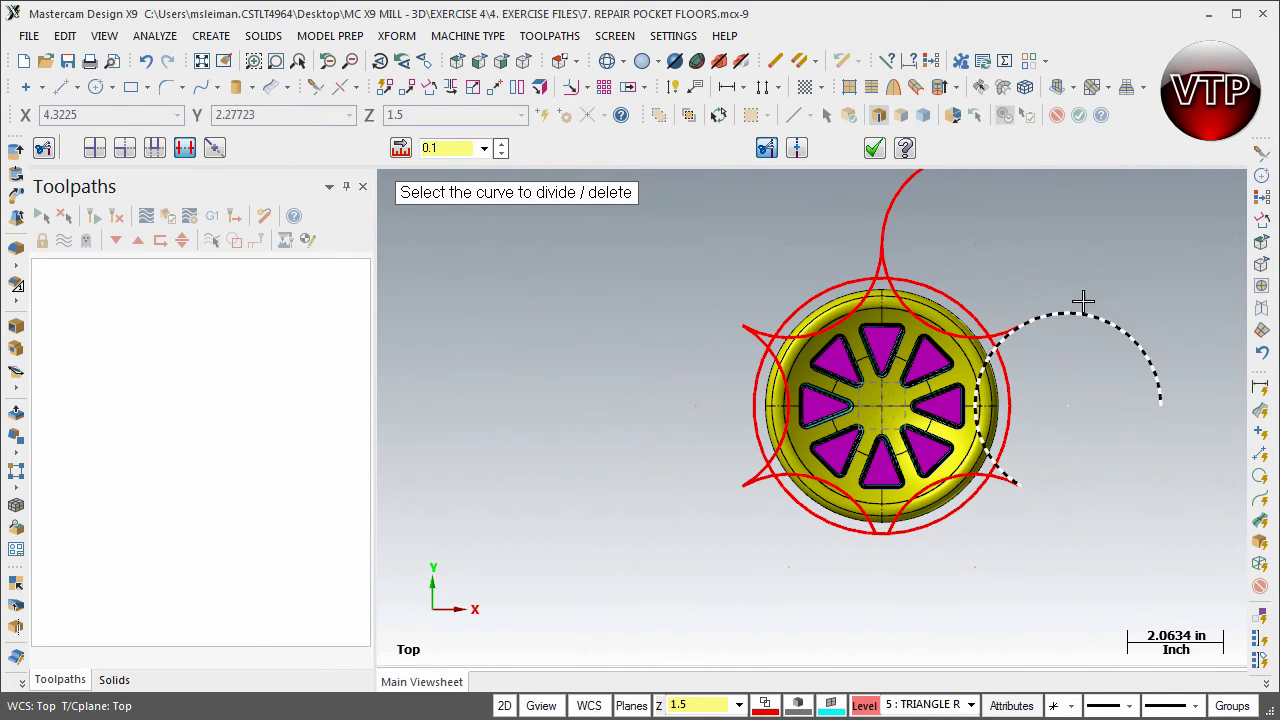
left_click(1064, 292)
left_click(858, 248)
Trim away the pointed arc ends beyond the 2.75 radius circle and the short circle segments between neighboring arcs.
scroll(866, 347, "up", 2)
scroll(866, 347, "up", 3)
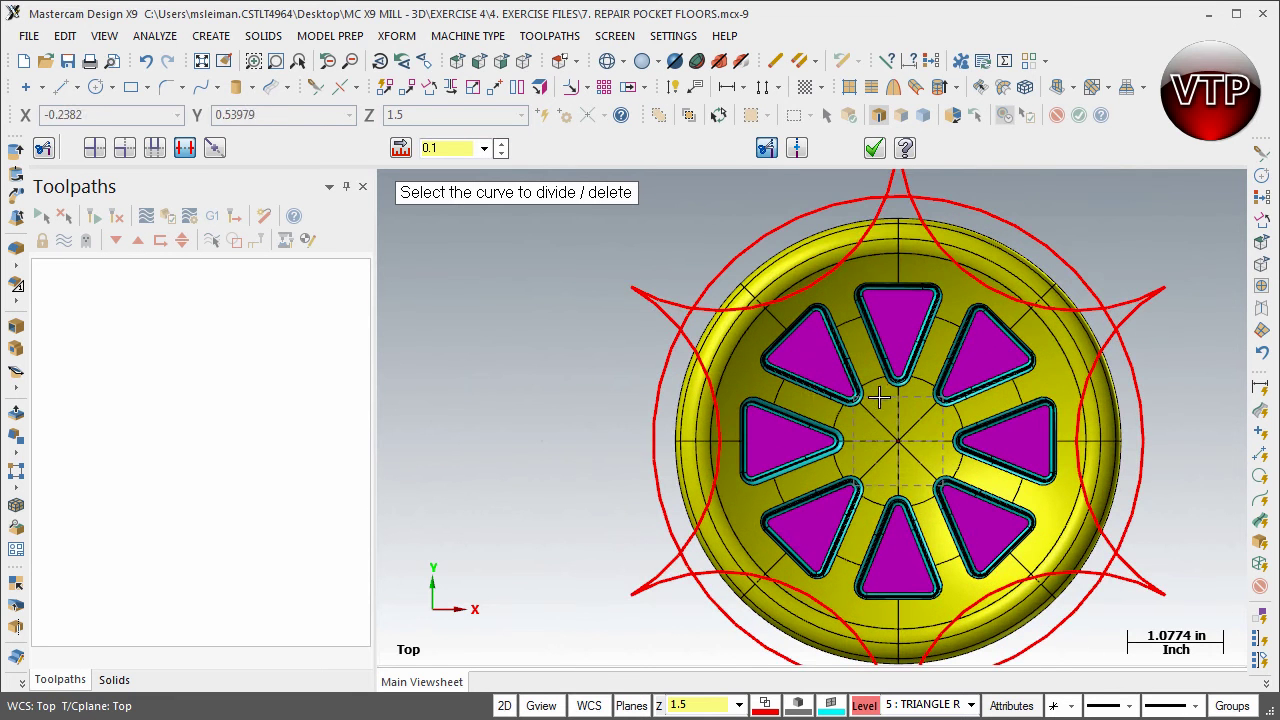
left_click(665, 302)
left_click(655, 586)
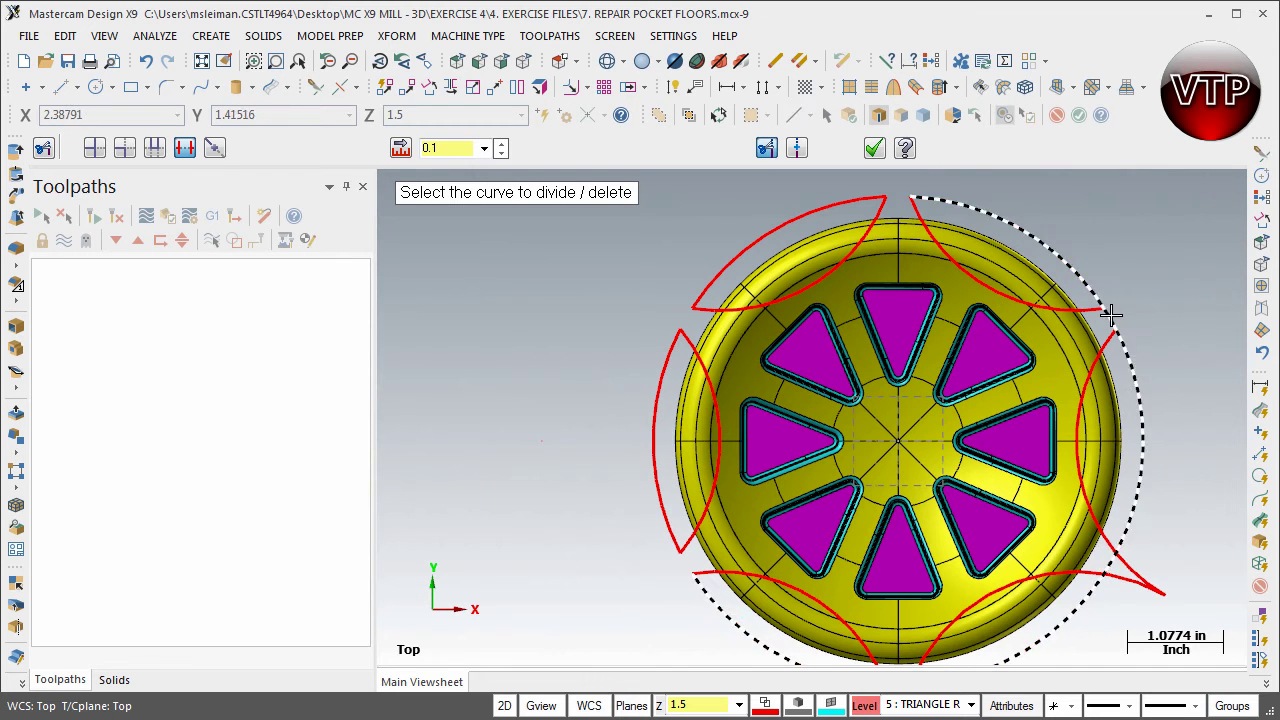
left_click(1150, 589)
left_click(1133, 582)
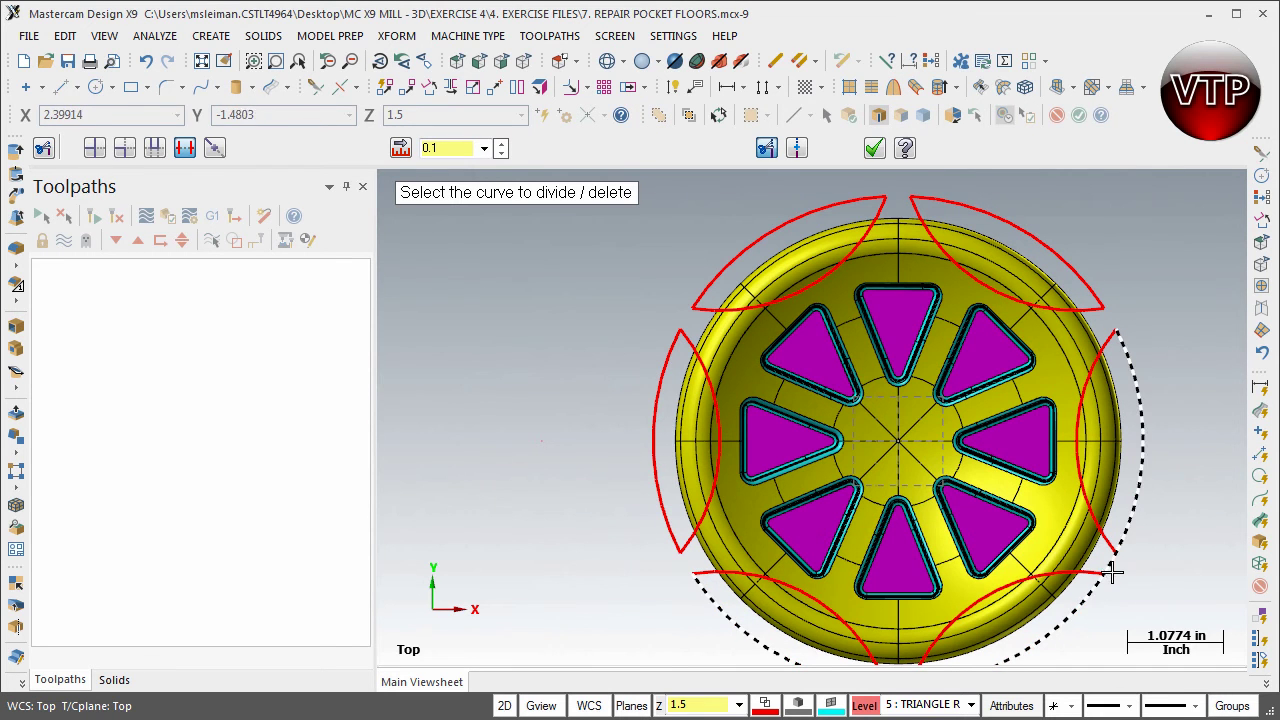
left_click(1112, 569)
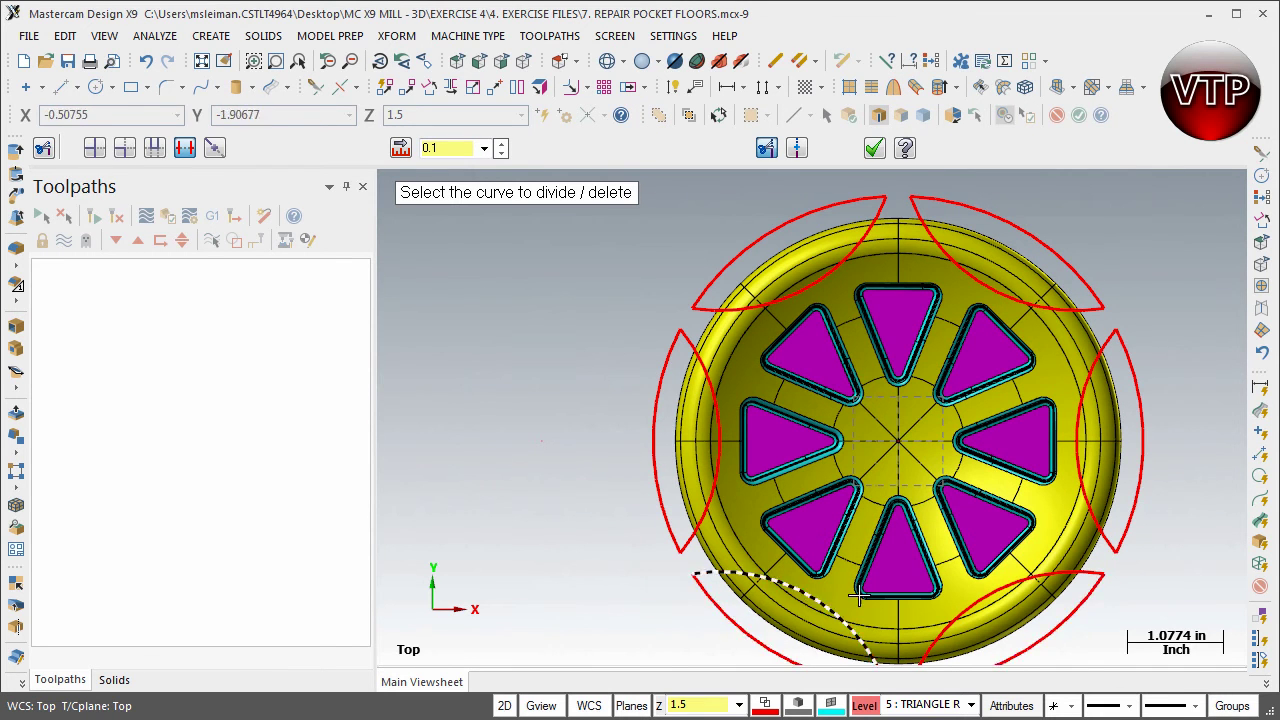
Delete the six remaining segments of the 2.75 radius circle, leaving only the inward-curving arcs, and finish dividing.
scroll(929, 514, "up", 2)
scroll(903, 614, "down", 3)
scroll(907, 628, "up", 2)
left_click(908, 627)
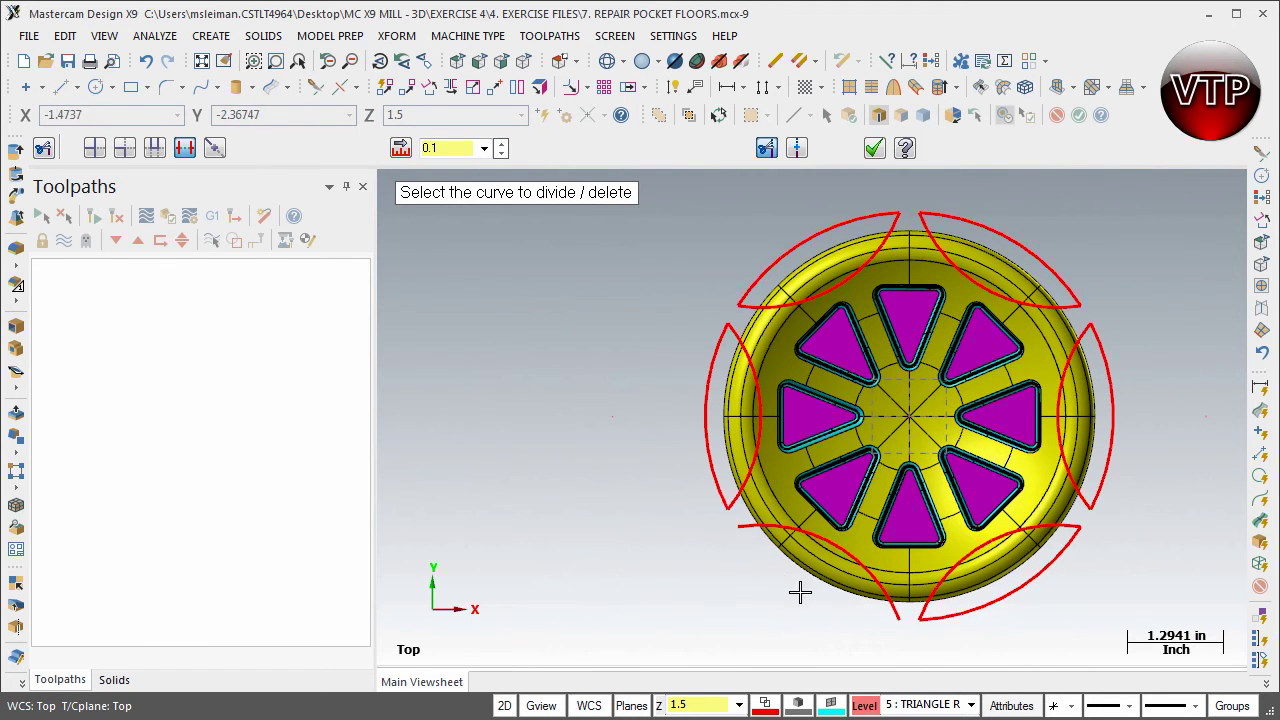
left_click(706, 448)
left_click(789, 262)
left_click(1058, 287)
left_click(1105, 425)
left_click(1022, 585)
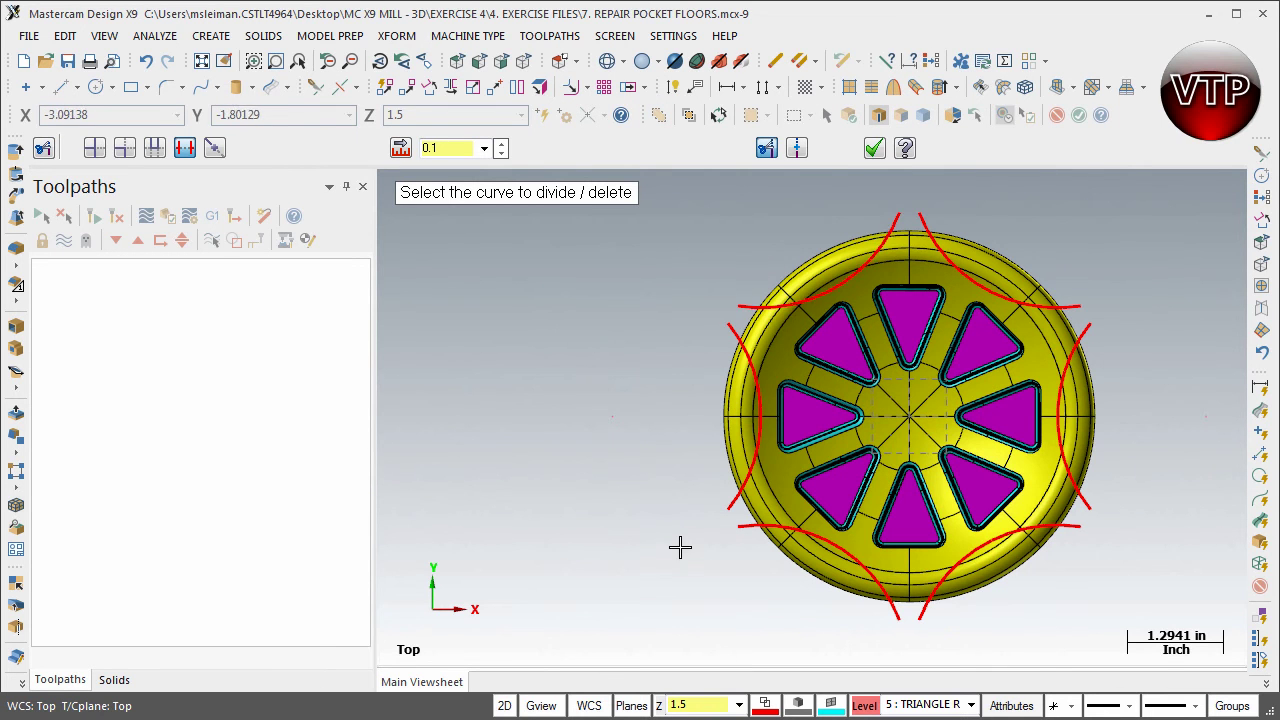
middle_click_drag(680, 537, 700, 420)
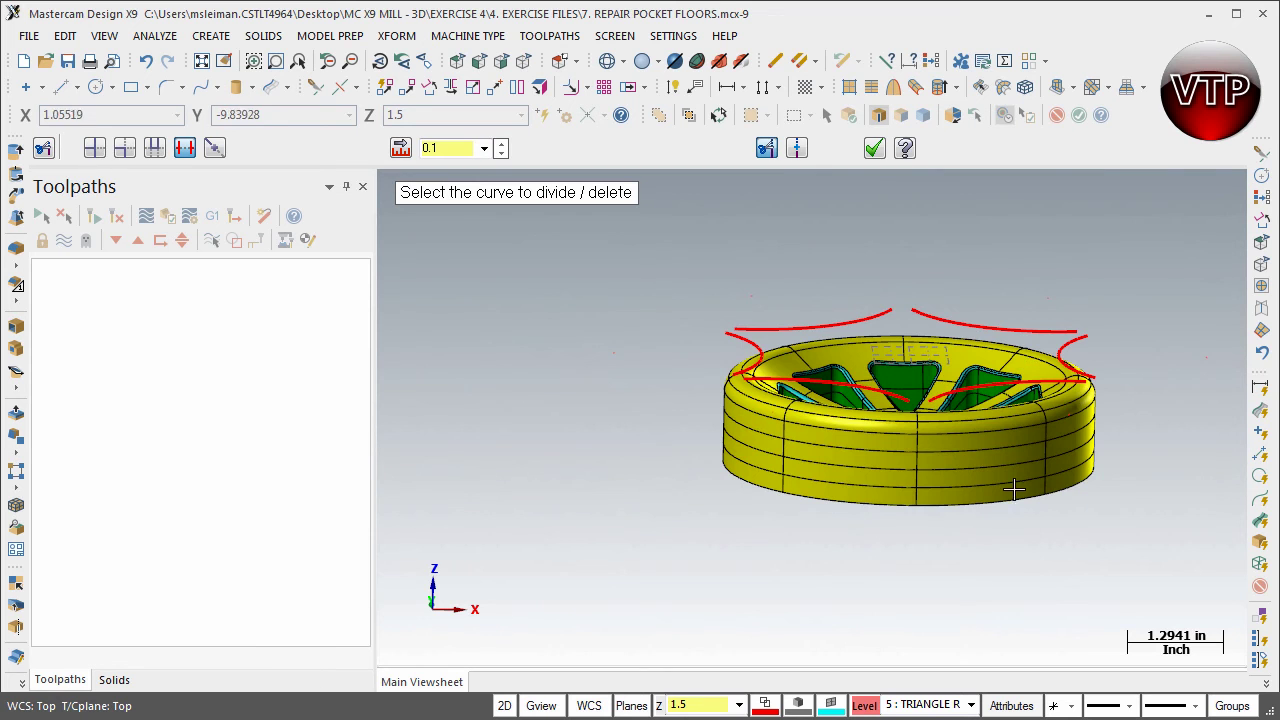
middle_click_drag(1014, 448, 1040, 428)
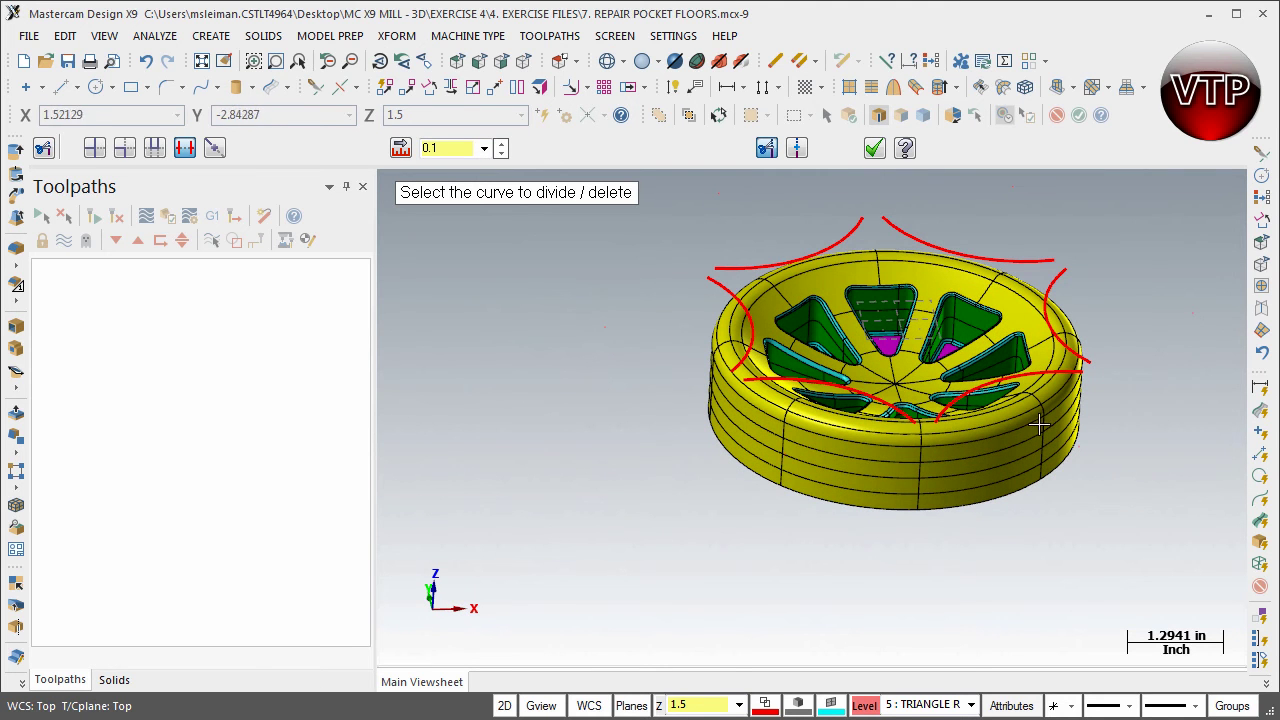
left_click(874, 148)
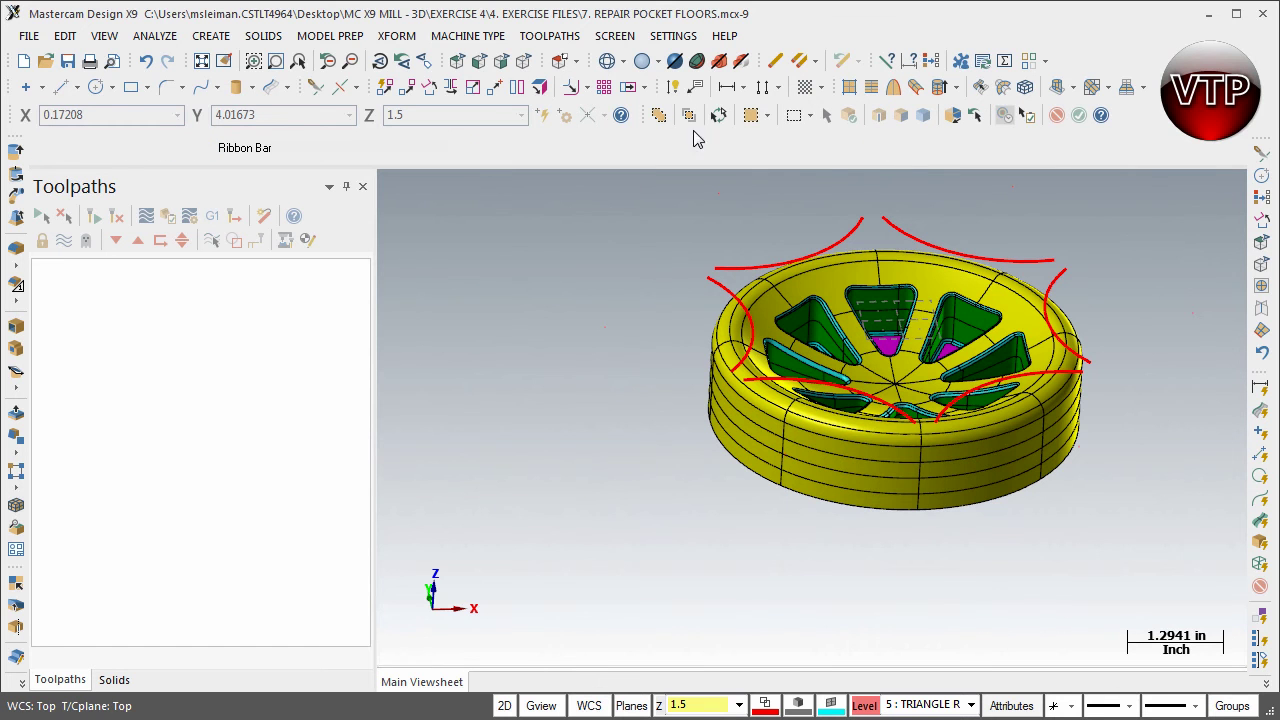
Start a draft surface and chain all six inward-curving arcs around the wheel as its profiles.
left_click(211, 36)
mouse_move(255, 222)
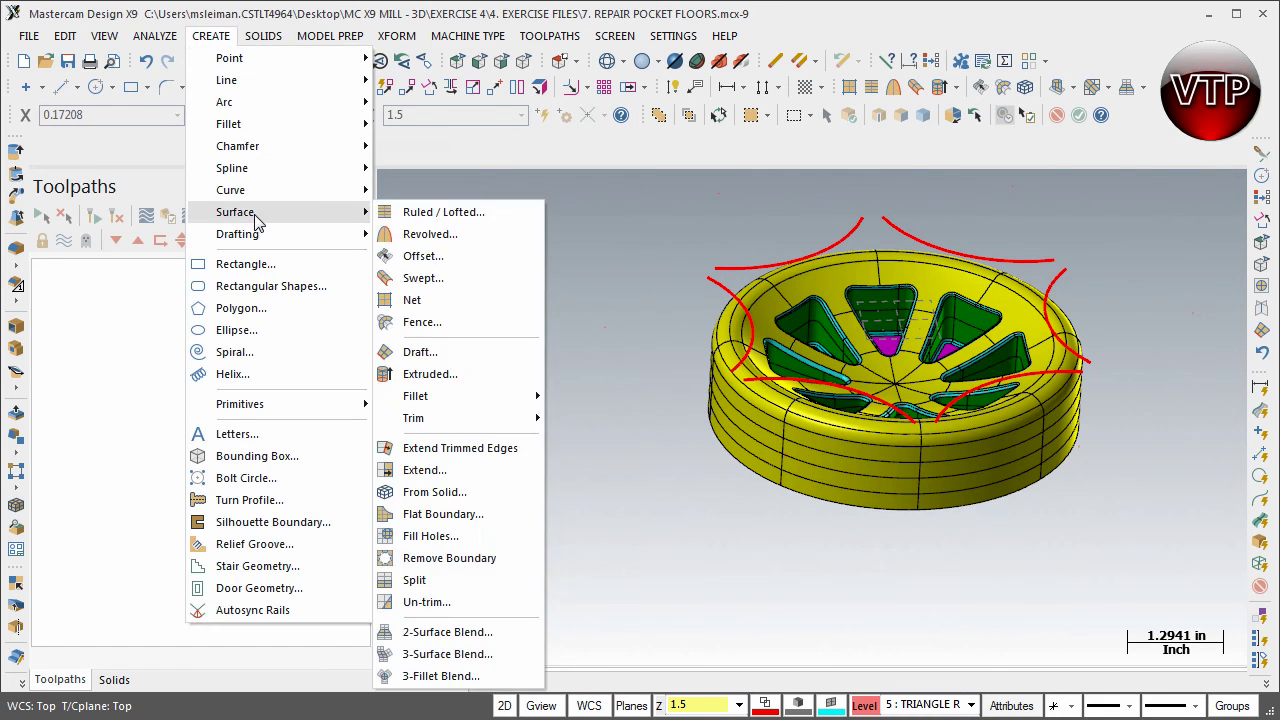
left_click(418, 356)
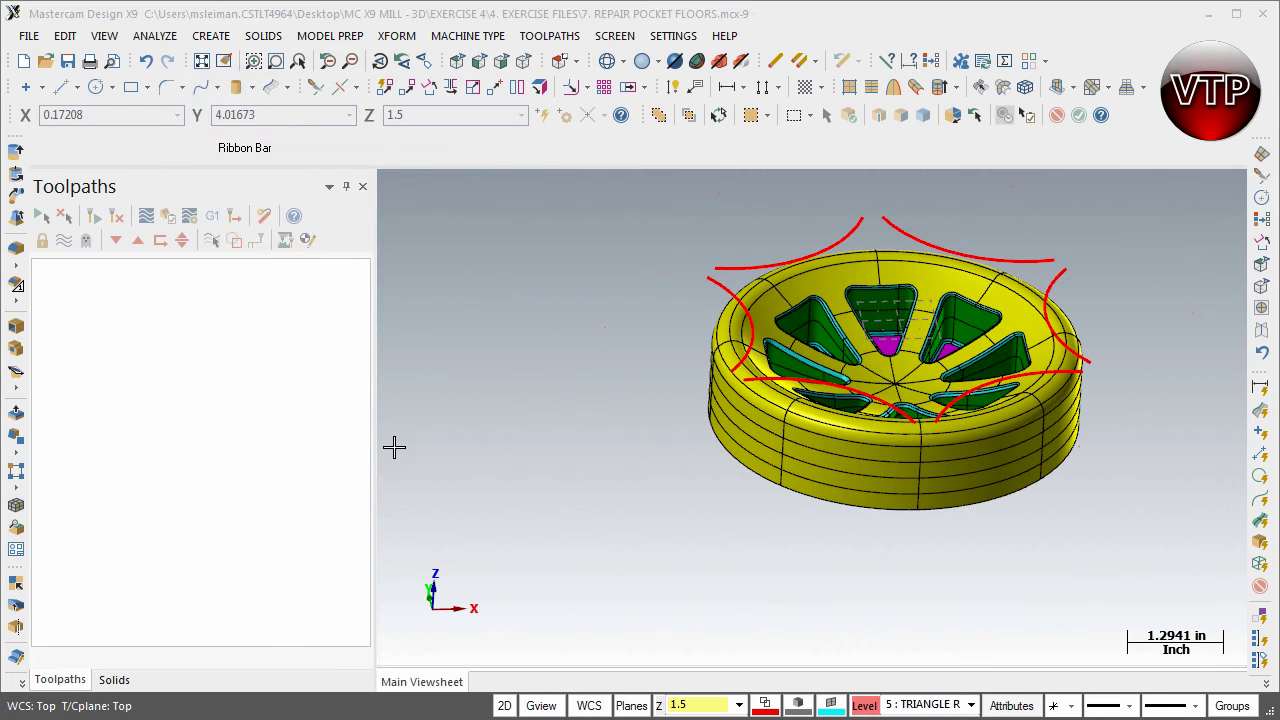
left_click(771, 384)
left_click(945, 404)
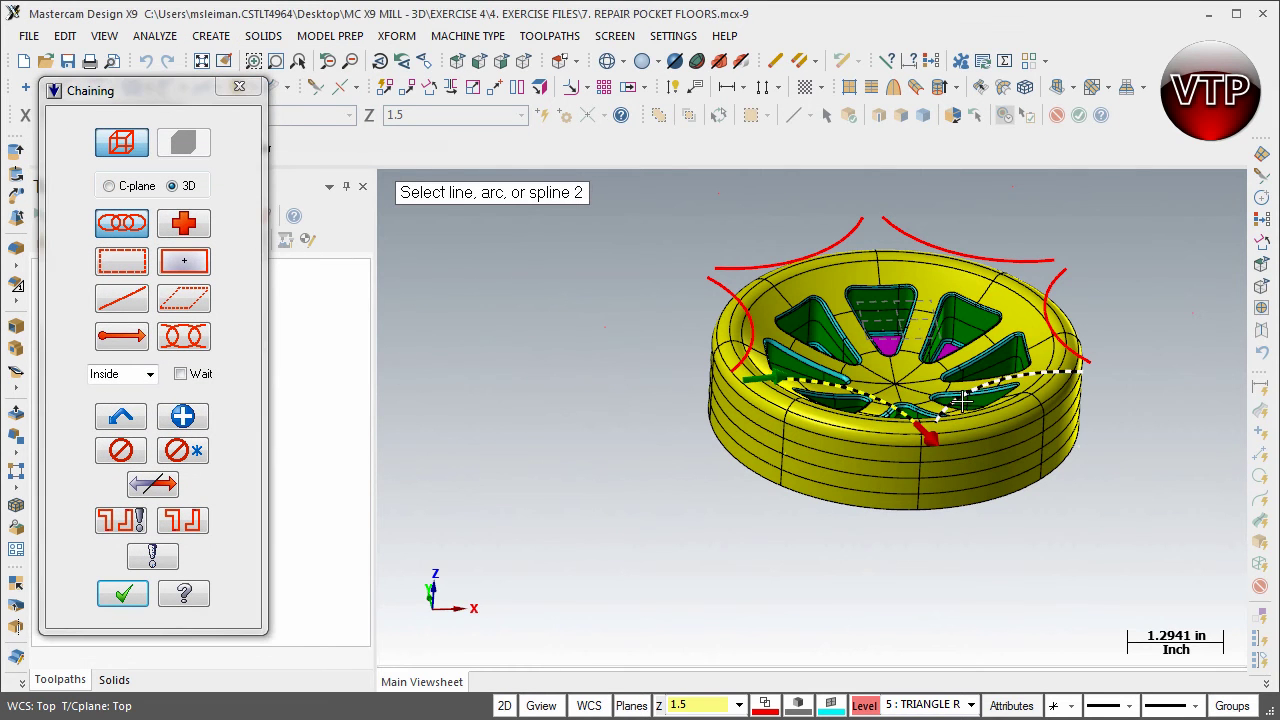
left_click(1072, 350)
left_click(1035, 260)
left_click(858, 232)
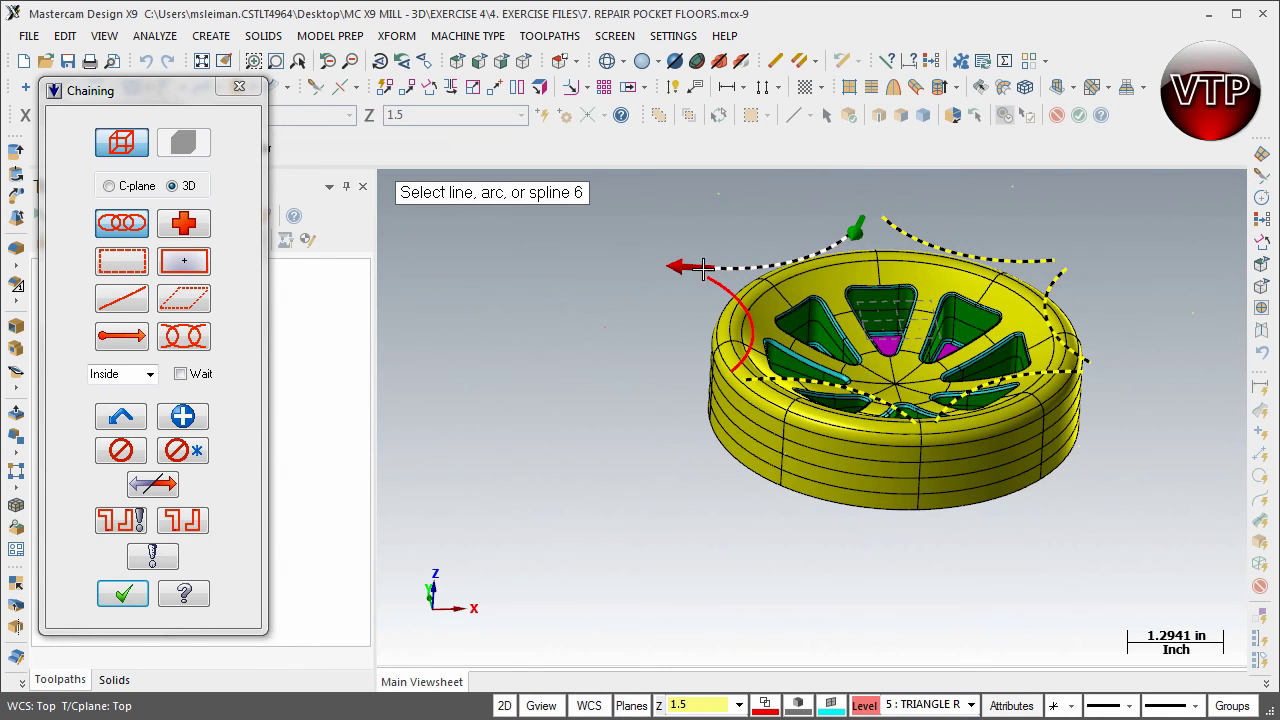
left_click(748, 325)
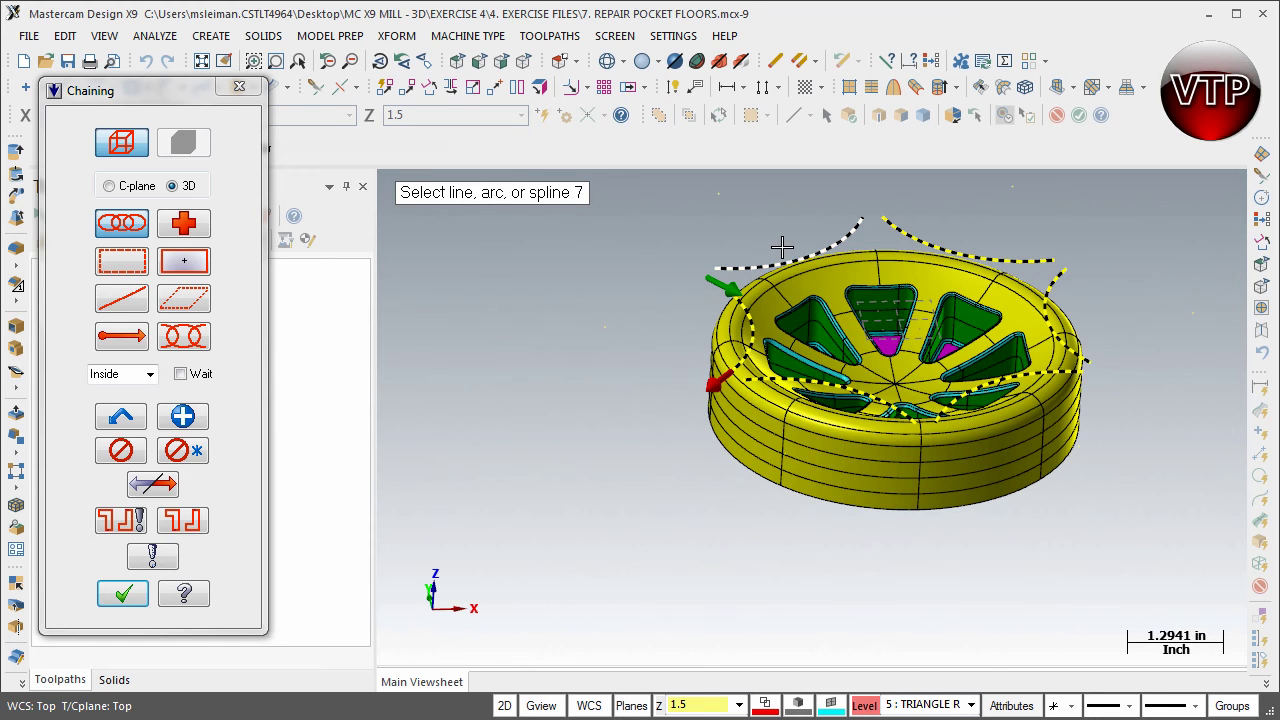
key("Return")
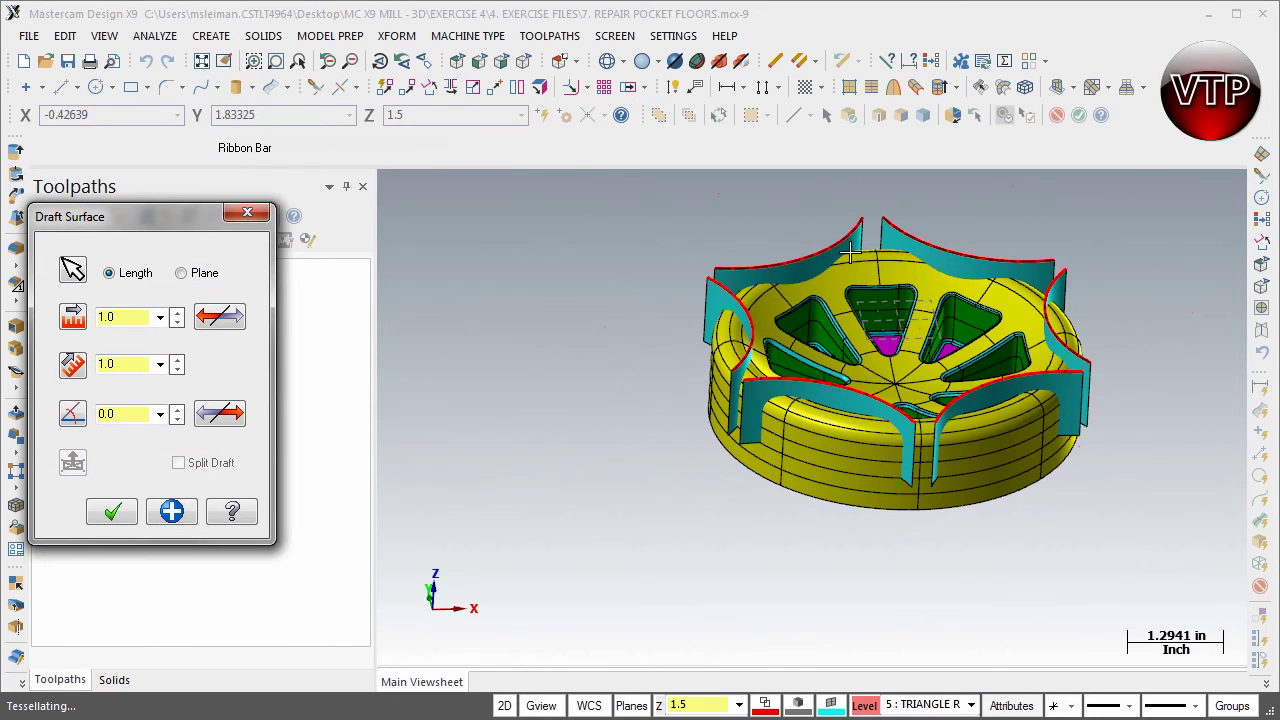
Try out draft angles in both directions on the six surfaces and return the angle to 0.
scroll(905, 444, "up", 2)
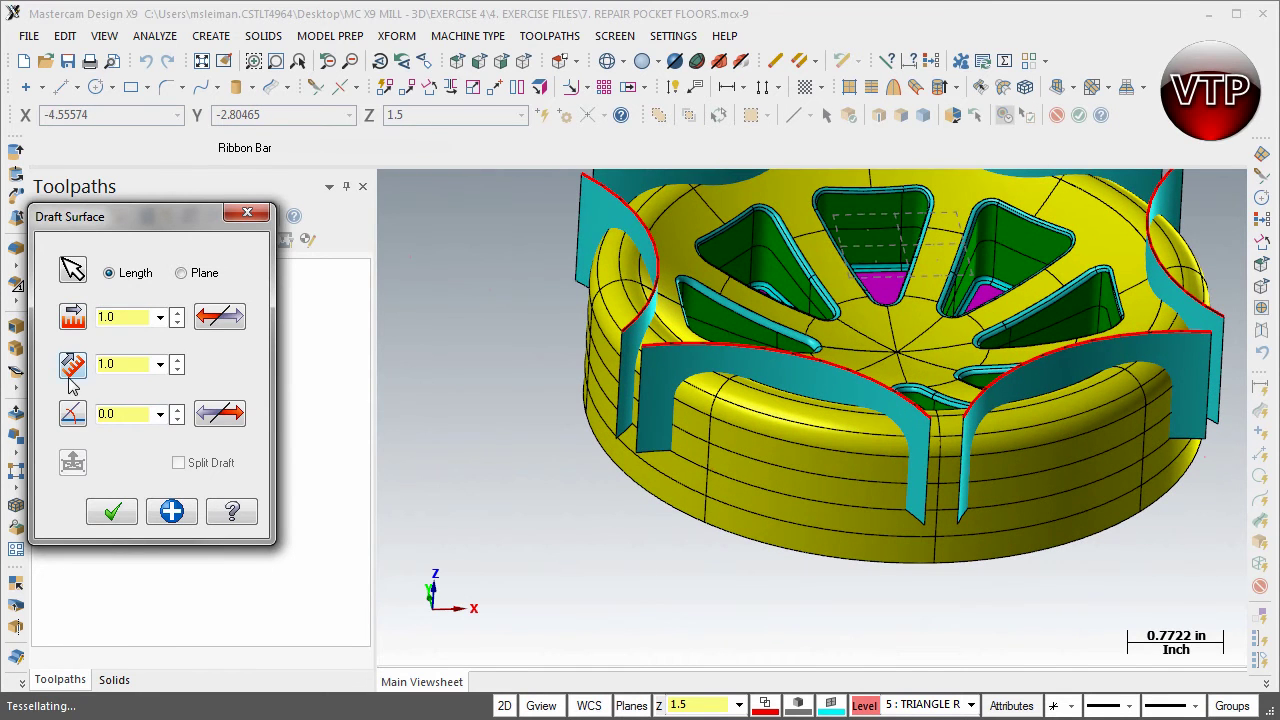
left_click(177, 408)
left_click(177, 408)
left_click(177, 408)
left_click(177, 408)
left_click(177, 419)
left_click(177, 419)
left_click(177, 419)
left_click(177, 419)
left_click(177, 419)
left_click(177, 419)
Set the draft surface length to 1.5 and create the six surfaces.
left_click(178, 313)
left_click(178, 313)
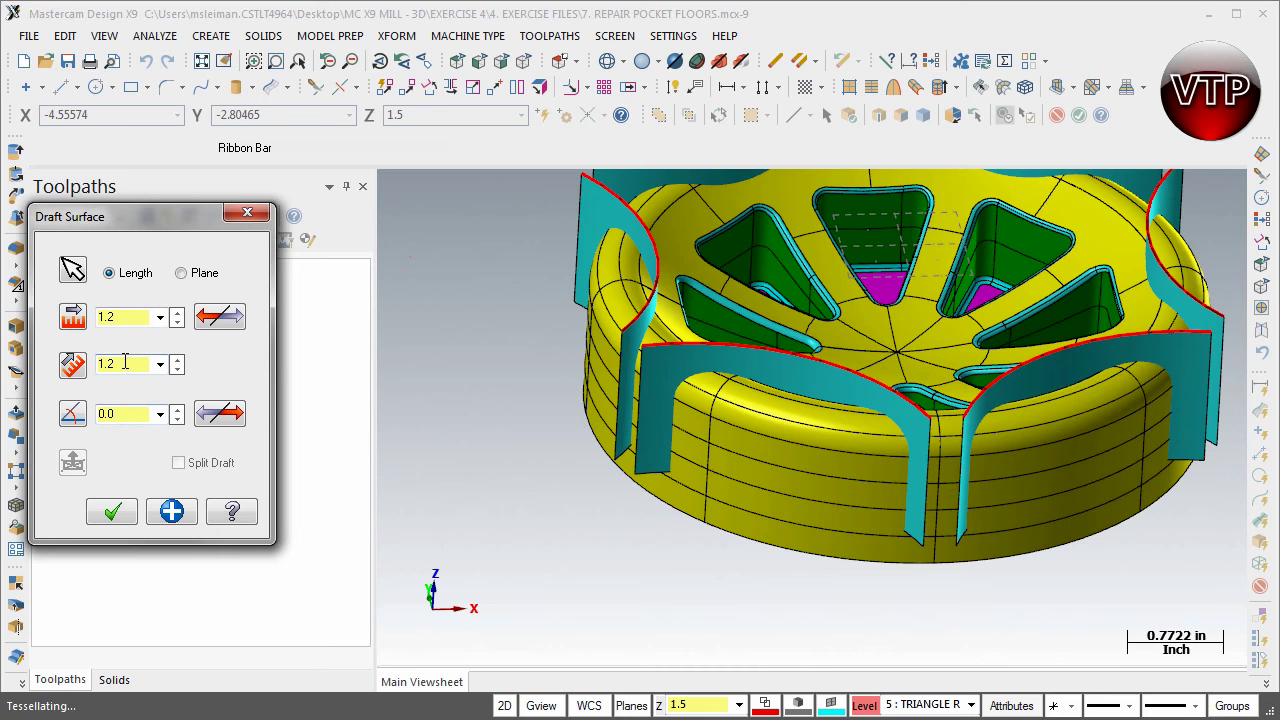
double_click(121, 317)
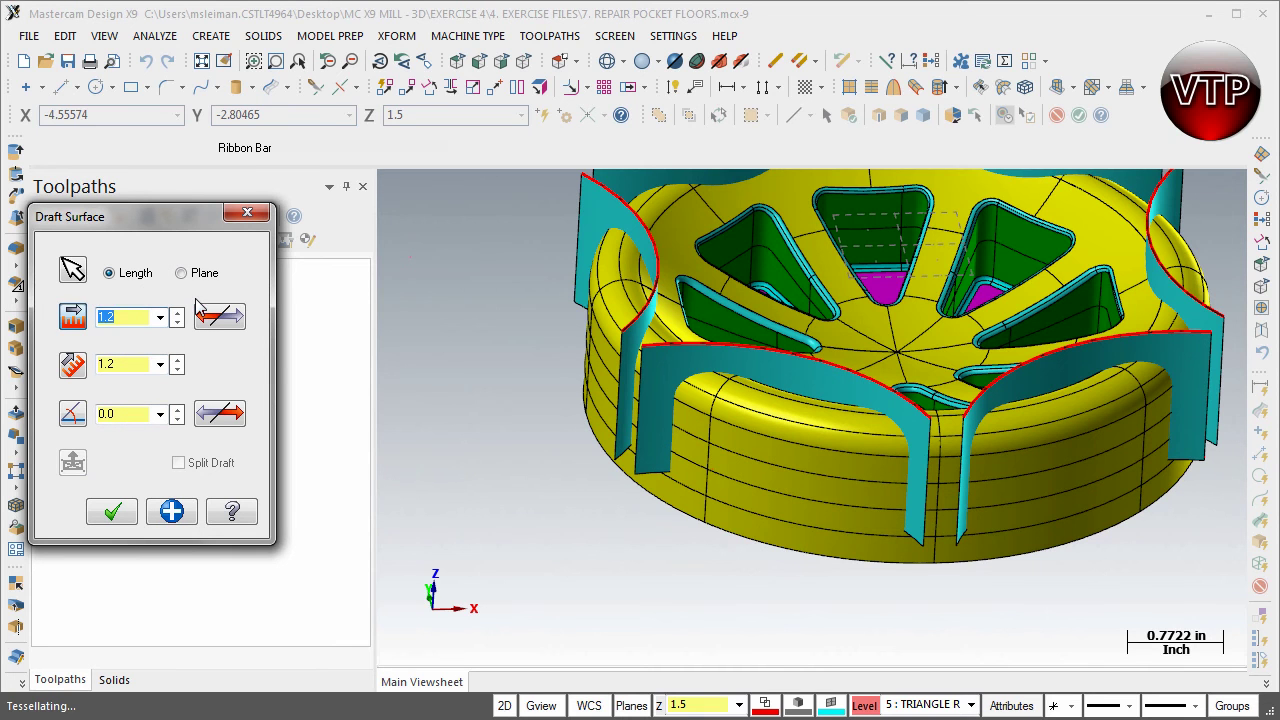
type("1.5")
key("Return")
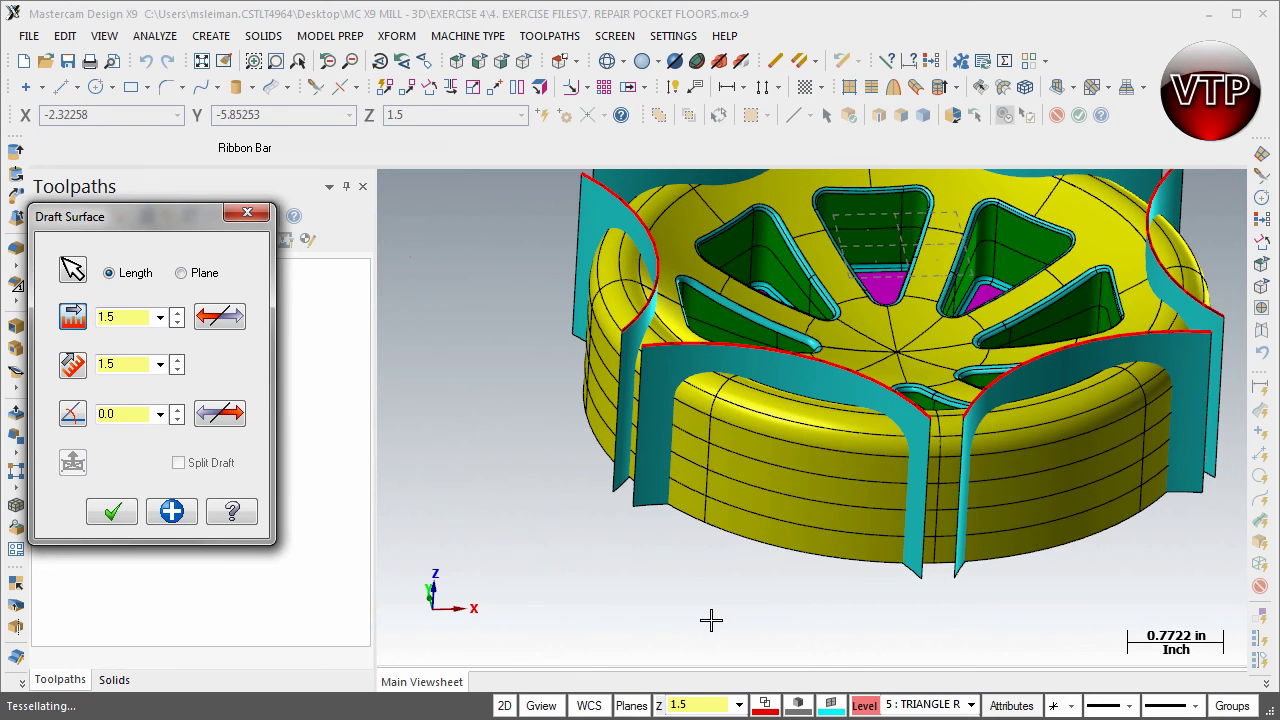
left_click(118, 515)
Examine the draft surfaces around the wheel and compare them with the scalloped wheel model in SolidWorks.
scroll(737, 362, "down", 2)
middle_click_drag(737, 362, 913, 272)
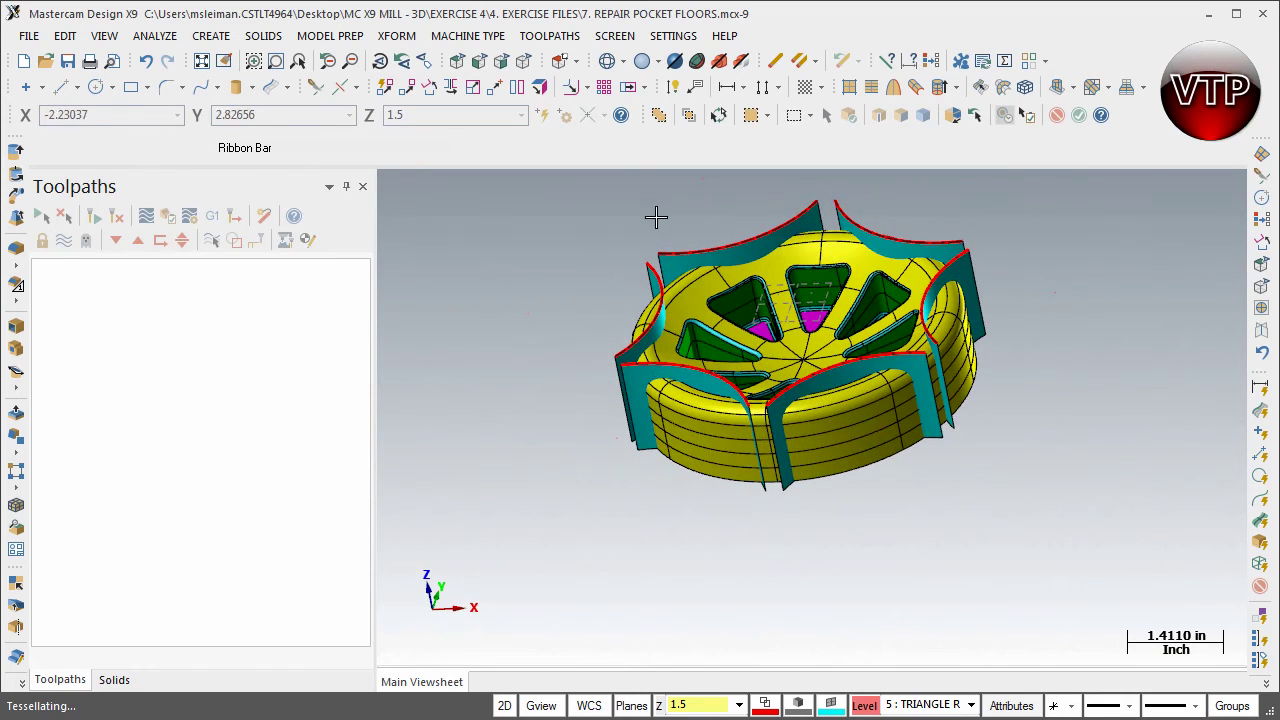
middle_click_drag(928, 397, 977, 394)
scroll(880, 420, "up", 4)
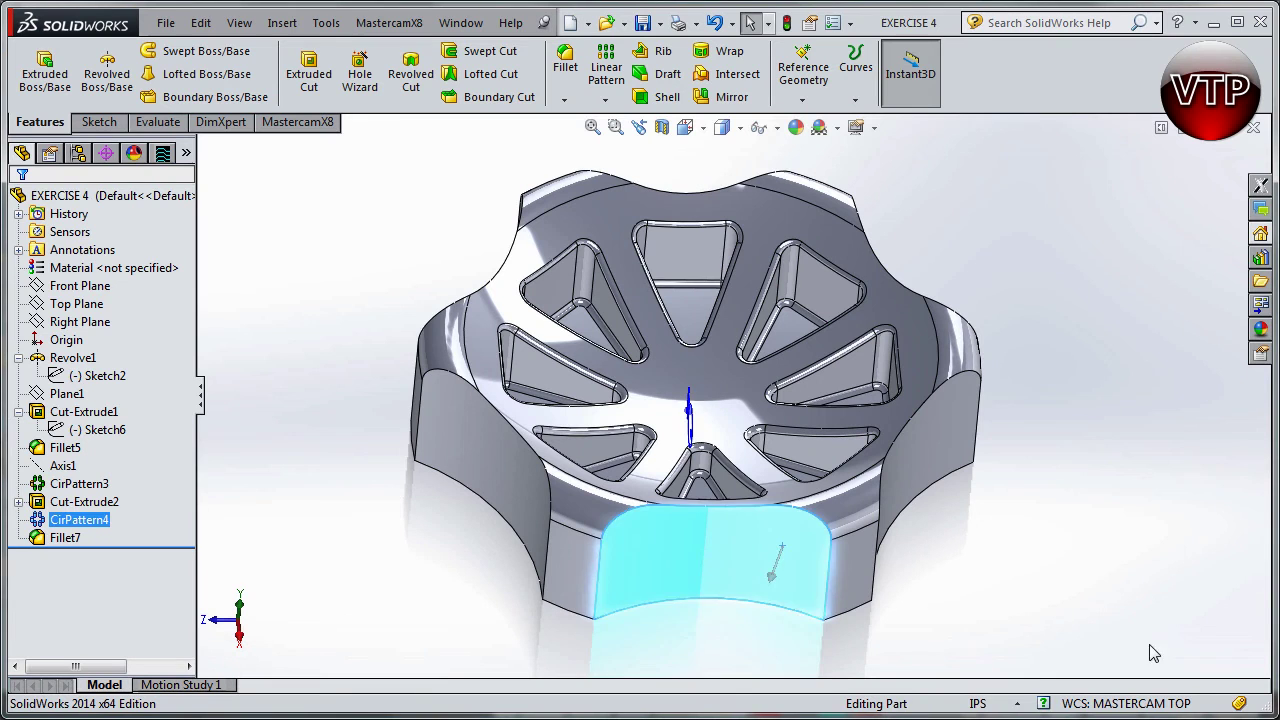
left_click(1153, 653)
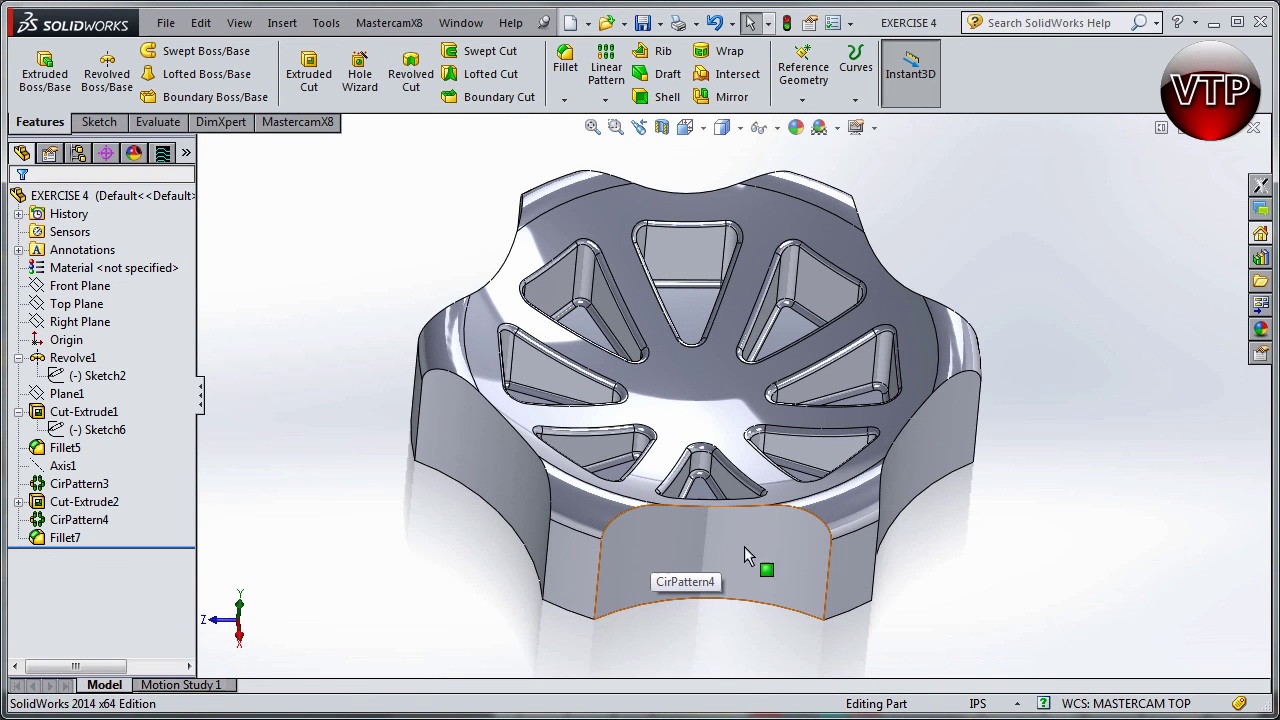
left_click(1214, 24)
Back in Mastercam, delete the flat bottom surface of the wheel.
middle_click_drag(836, 572, 771, 397)
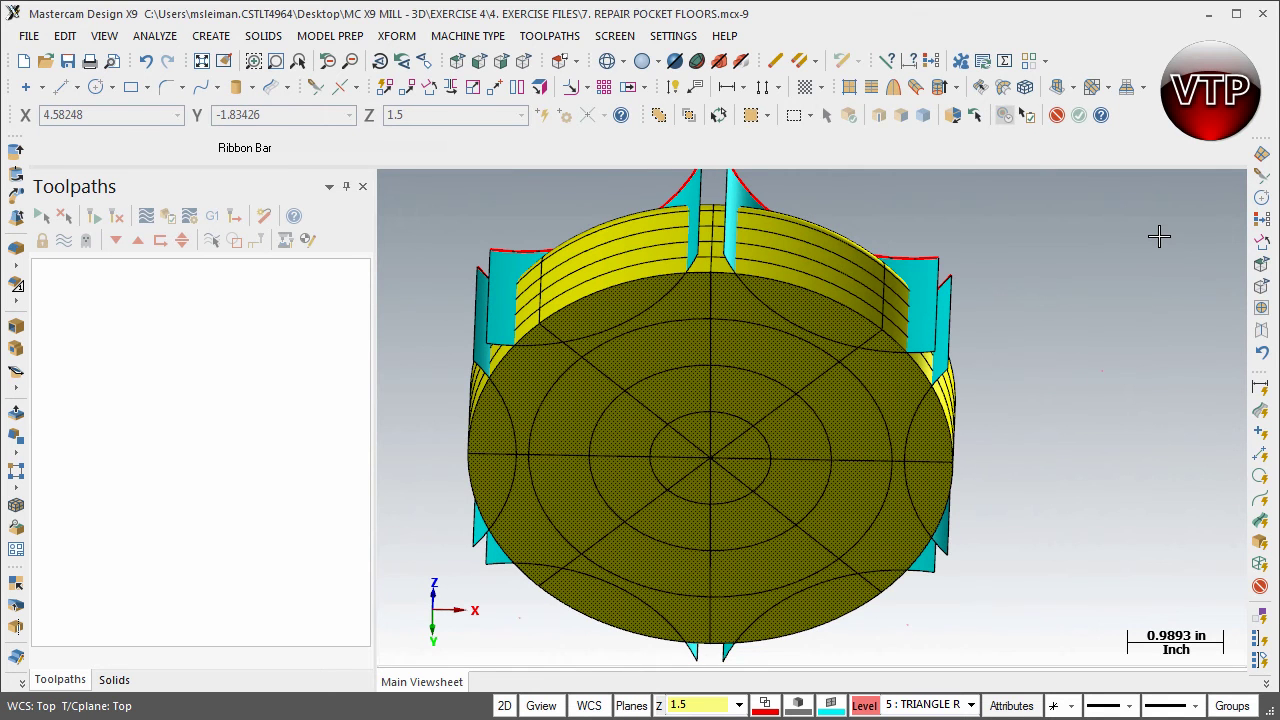
key("Delete")
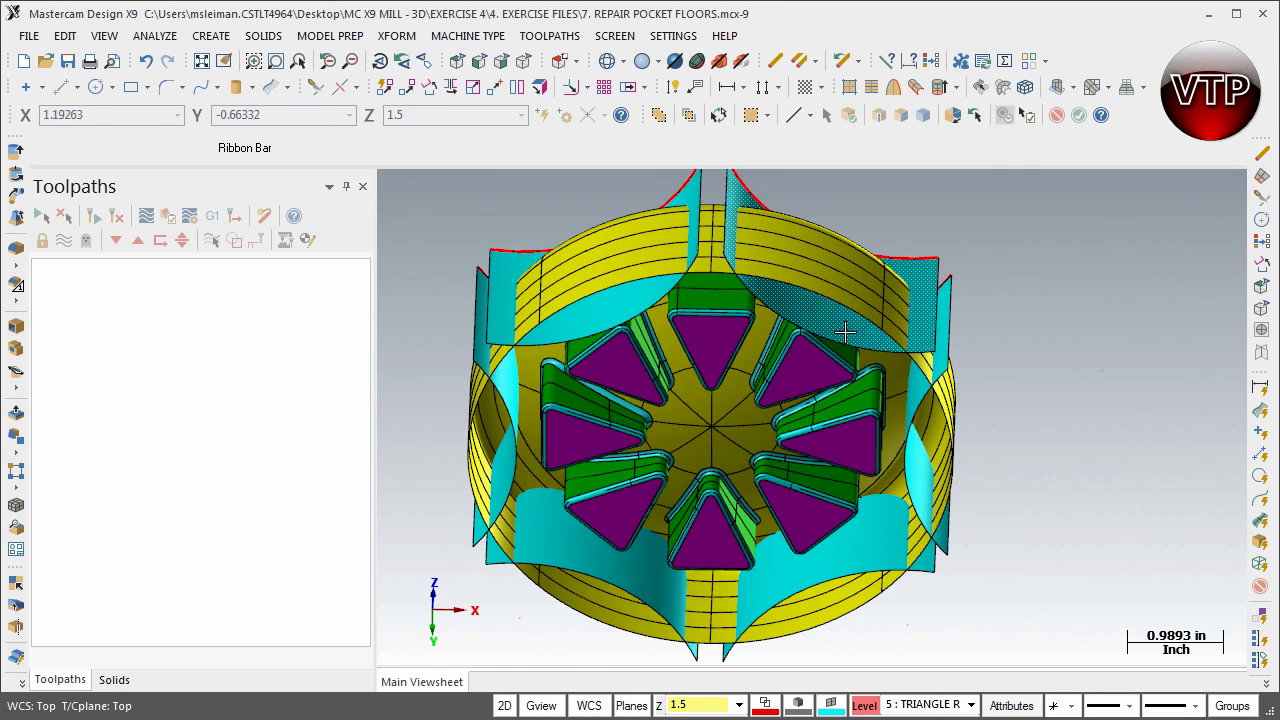
Select the wheel's outer cylindrical wall surface where it meets the draft surfaces.
mouse_move(749, 360)
middle_mouse_down()
mouse_move(751, 420)
mouse_move(750, 375)
mouse_move(751, 415)
mouse_move(808, 316)
middle_mouse_up()
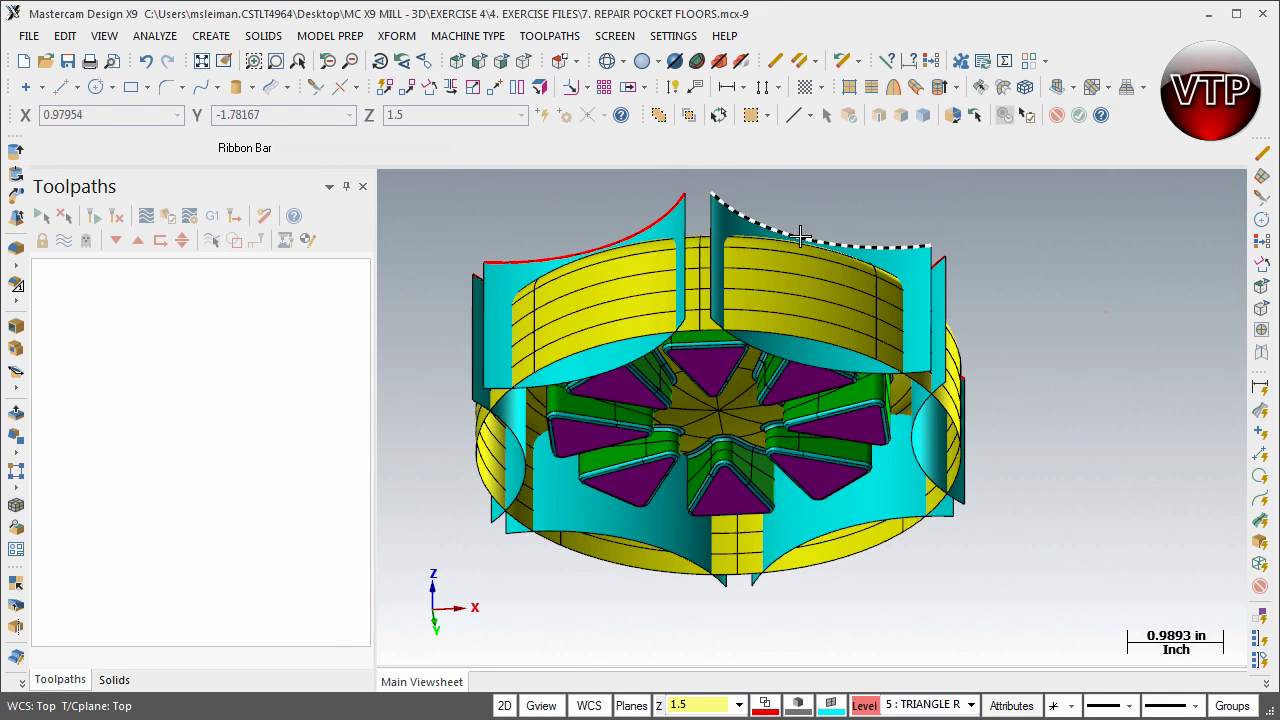
middle_click_drag(800, 235, 771, 409)
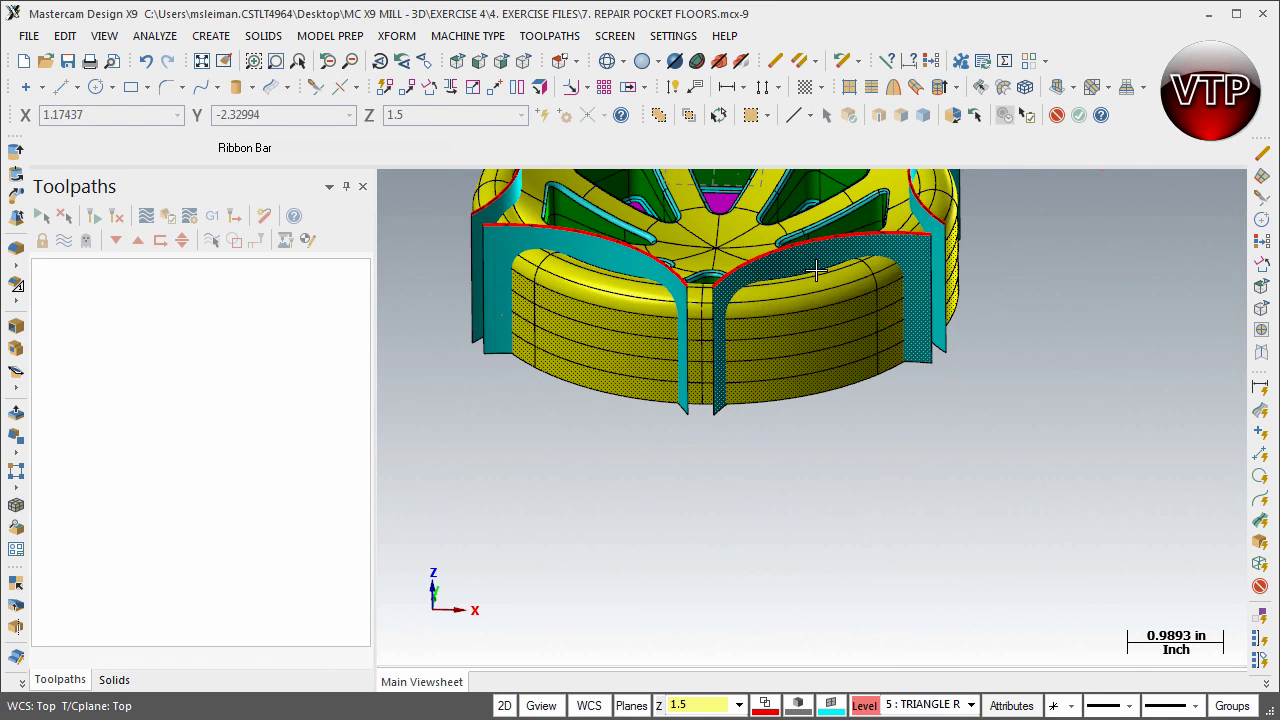
middle_click_drag(826, 289, 1006, 308)
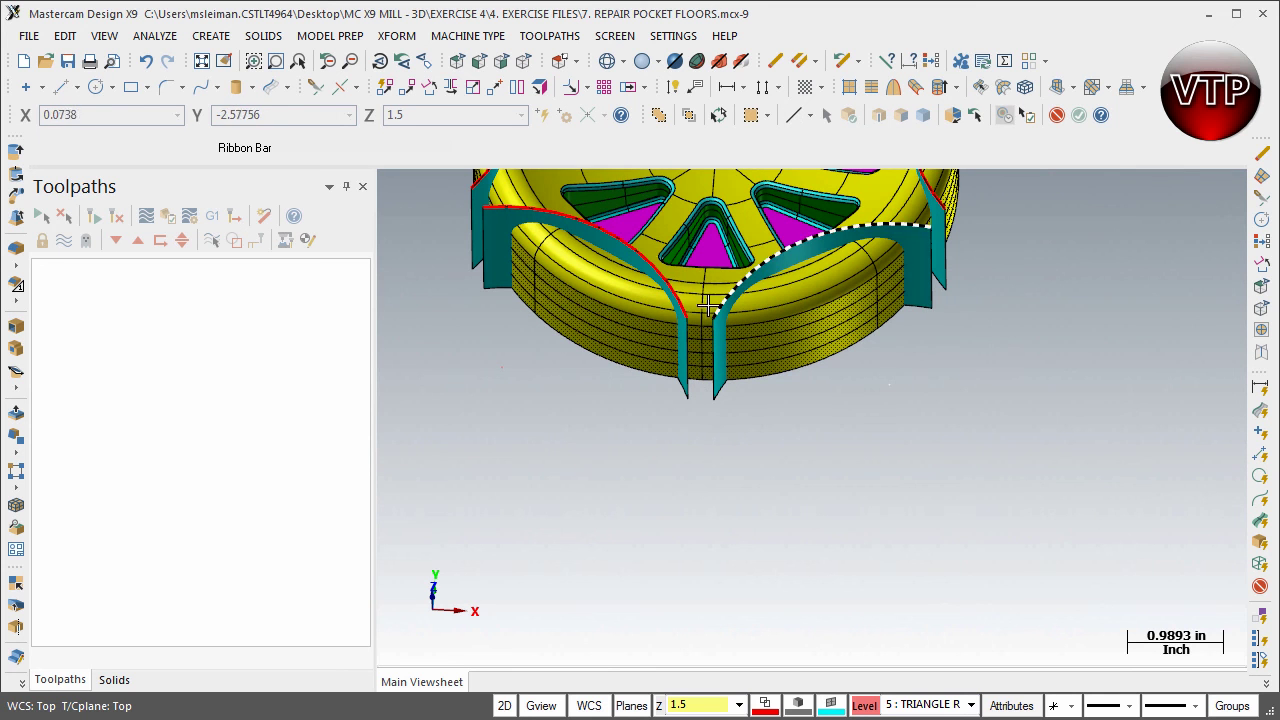